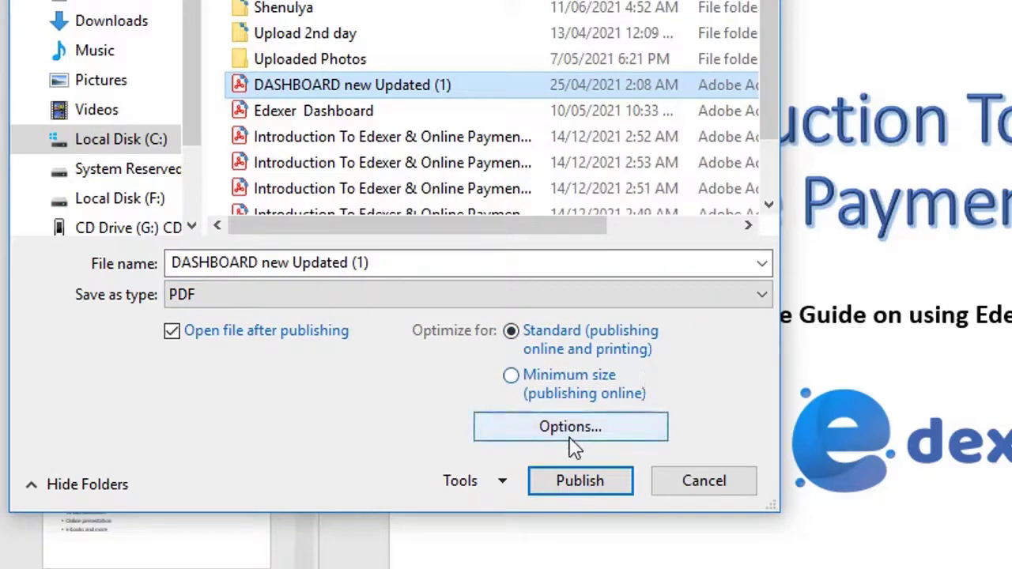
In the PDF publishing options, limit the export range to slides 5 to 26
click(609, 435)
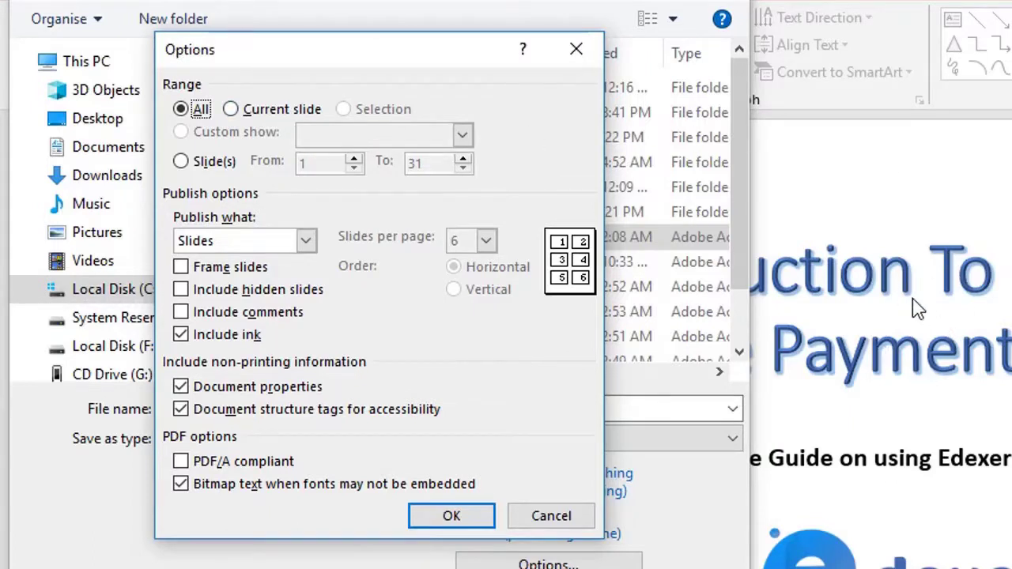
click(212, 167)
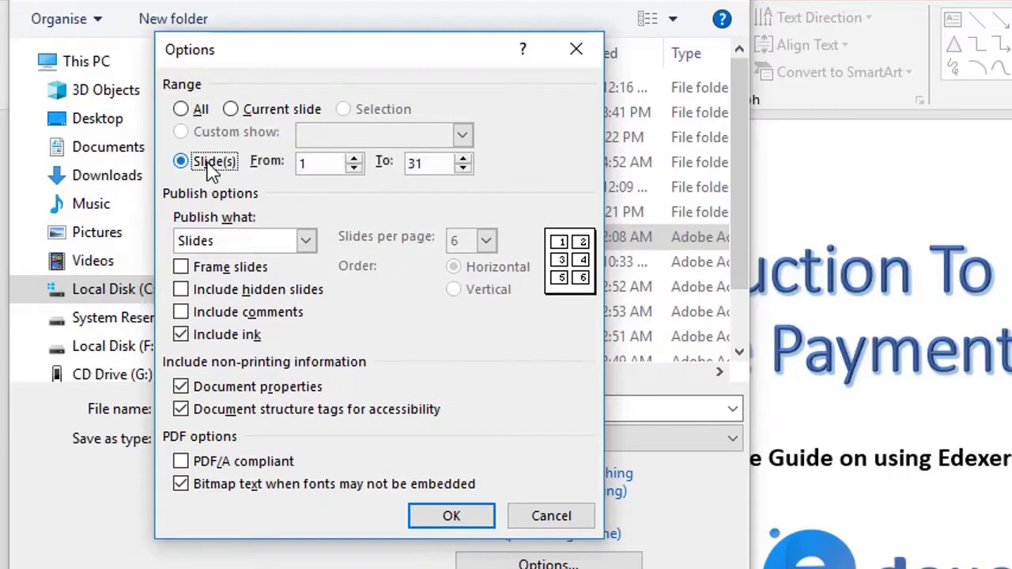
click(354, 164)
click(354, 164)
click(355, 164)
click(354, 164)
click(354, 164)
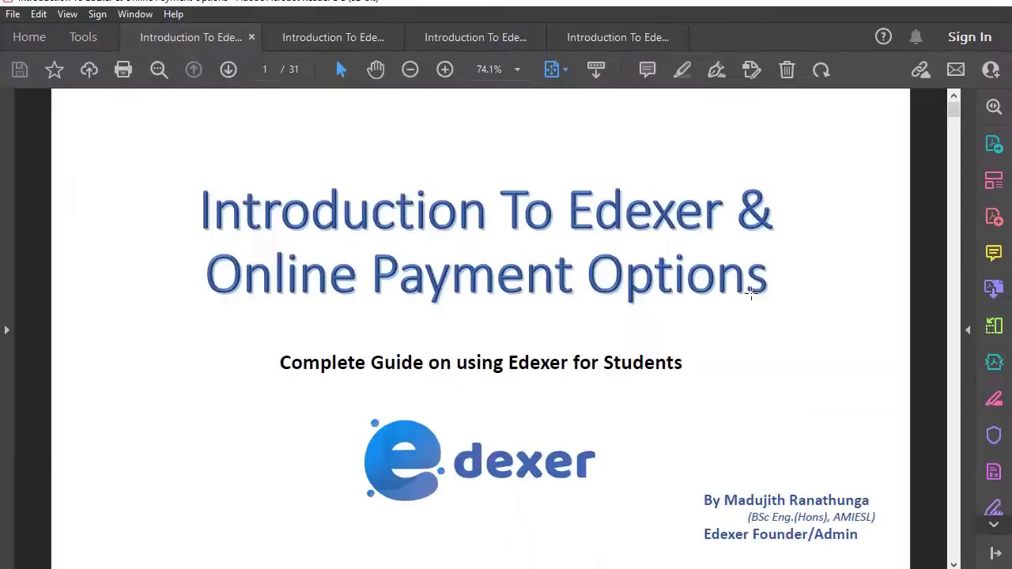
Switch to Acrobat Reader and look through the sample PDF published with one full slide per page
scroll(751, 289, down, 20)
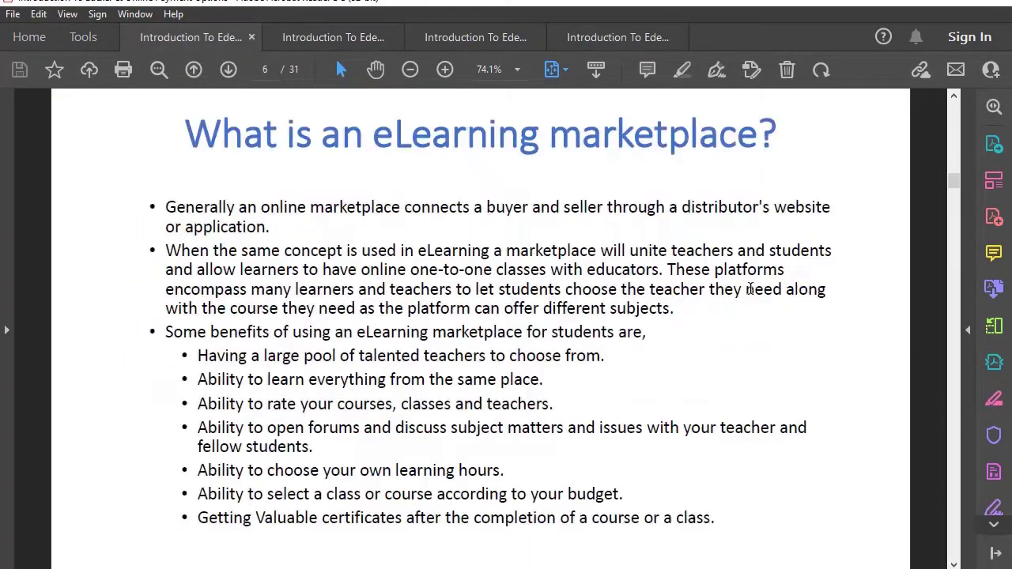
scroll(750, 290, down, 15)
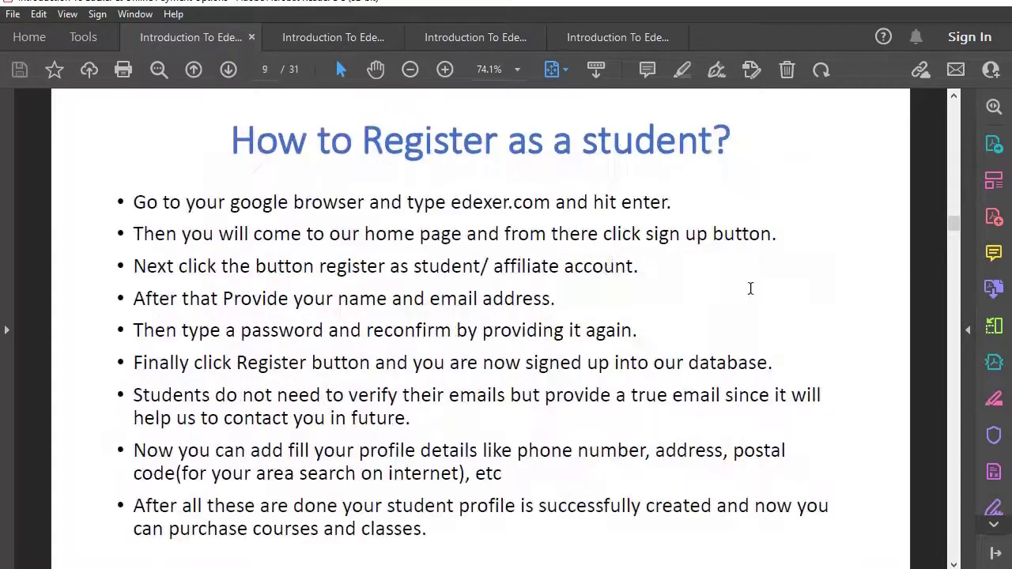
scroll(751, 290, down, 5)
scroll(751, 290, down, 5)
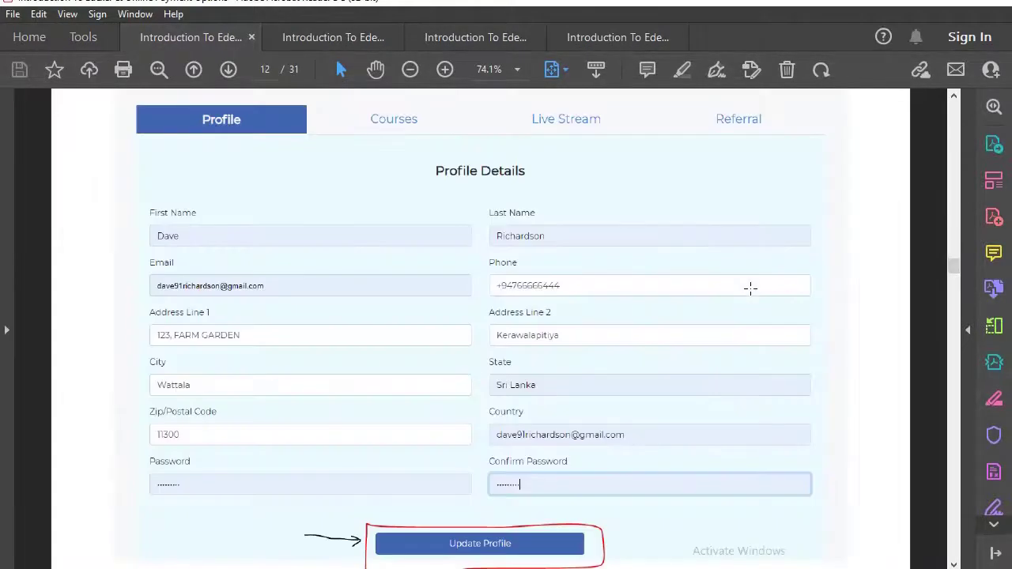
scroll(751, 289, up, 20)
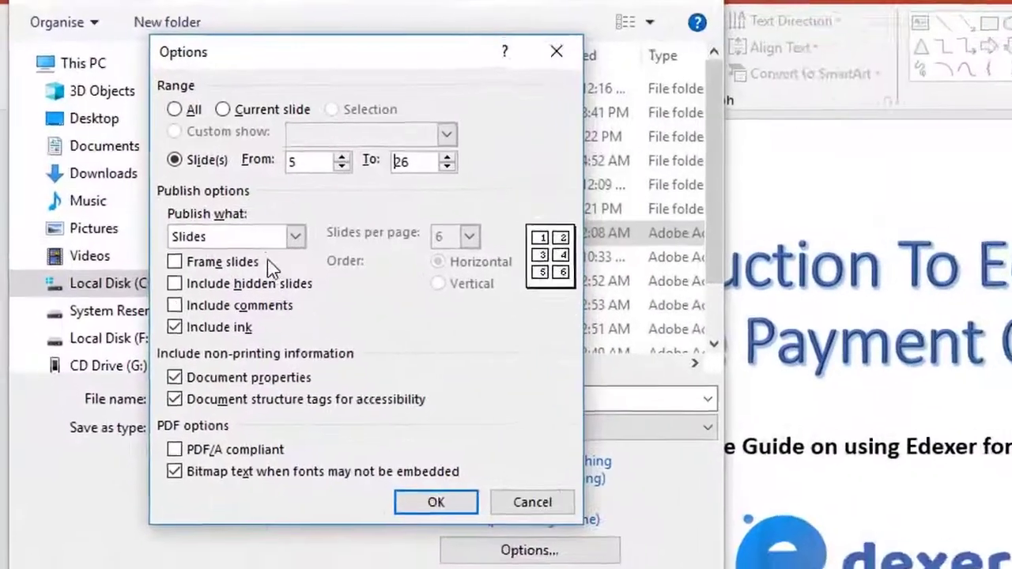
Set the PDF export to publish handouts with the slides arranged in vertical order
click(228, 207)
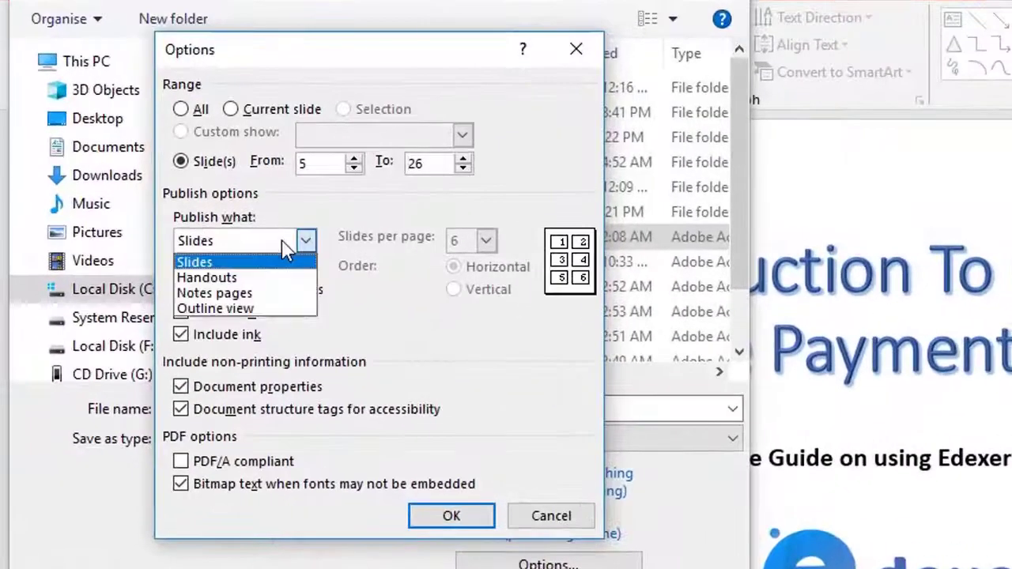
click(252, 278)
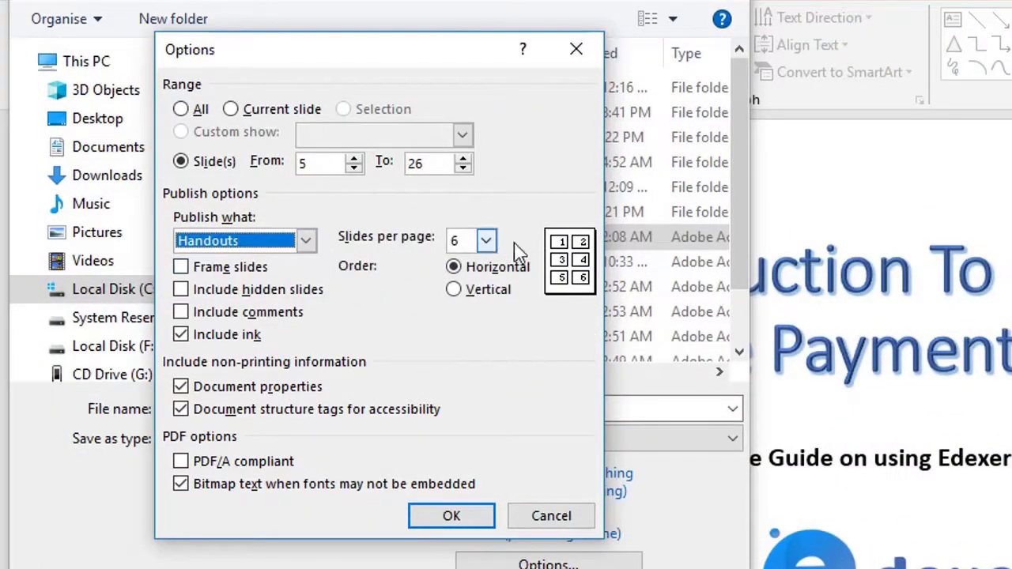
click(491, 294)
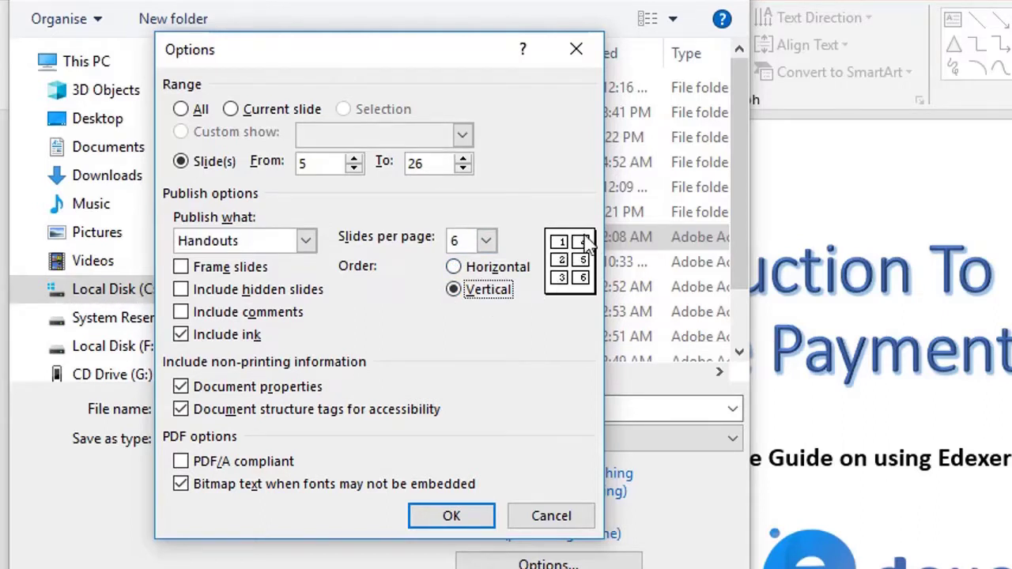
click(496, 269)
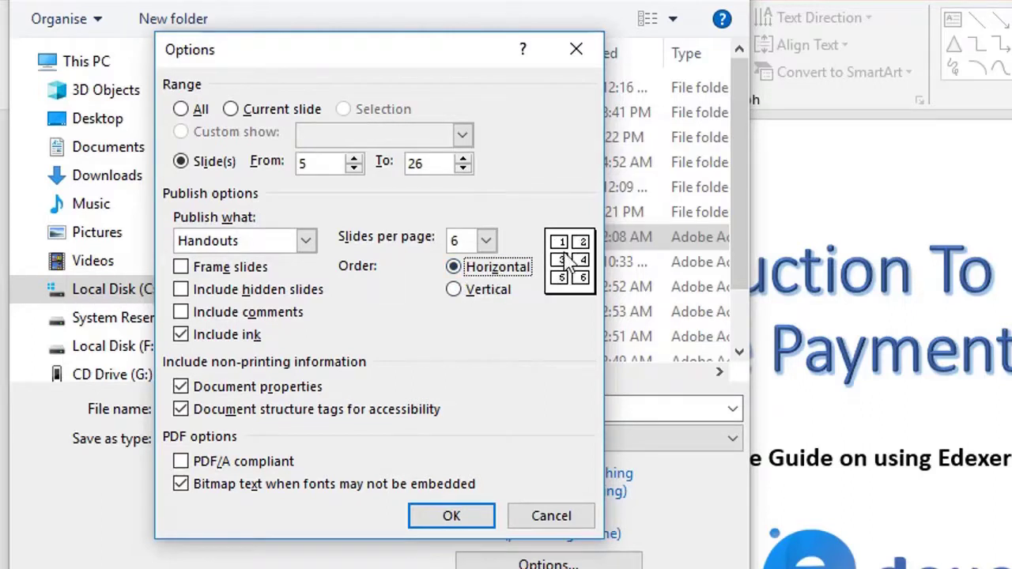
click(498, 287)
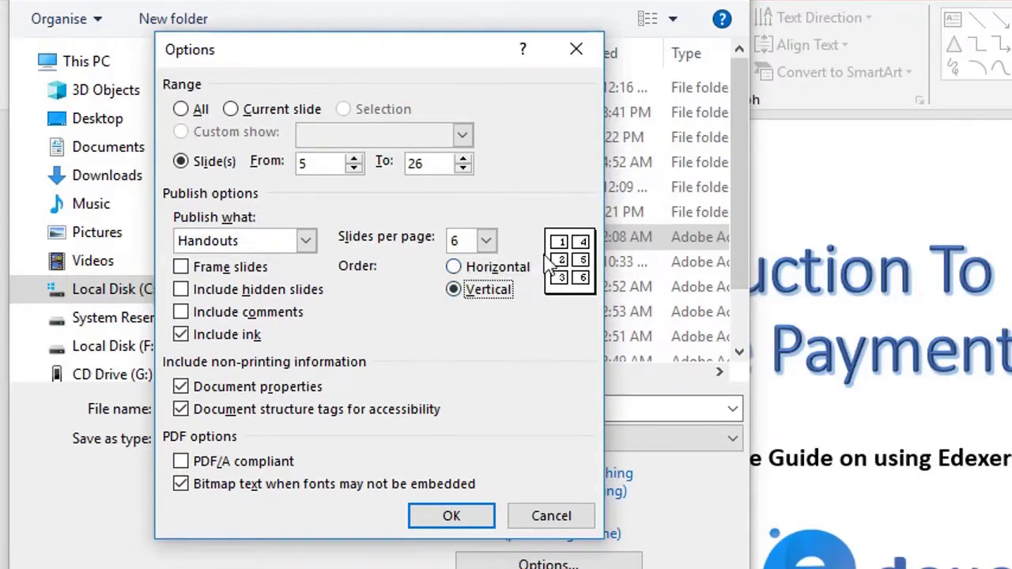
Try 1 and 2 slides per page for the handouts and return the setting to 6
click(487, 242)
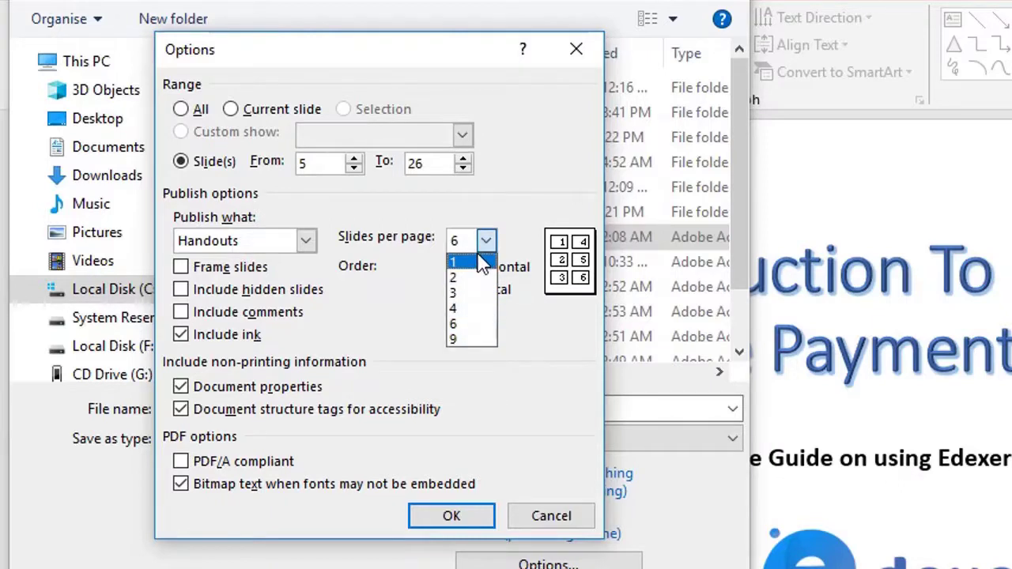
click(475, 263)
click(487, 240)
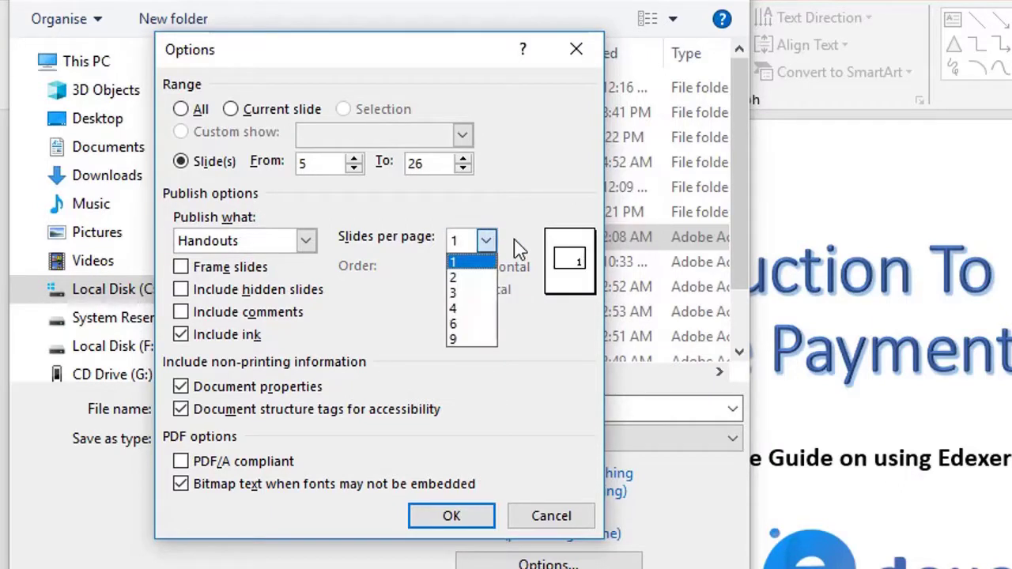
click(471, 277)
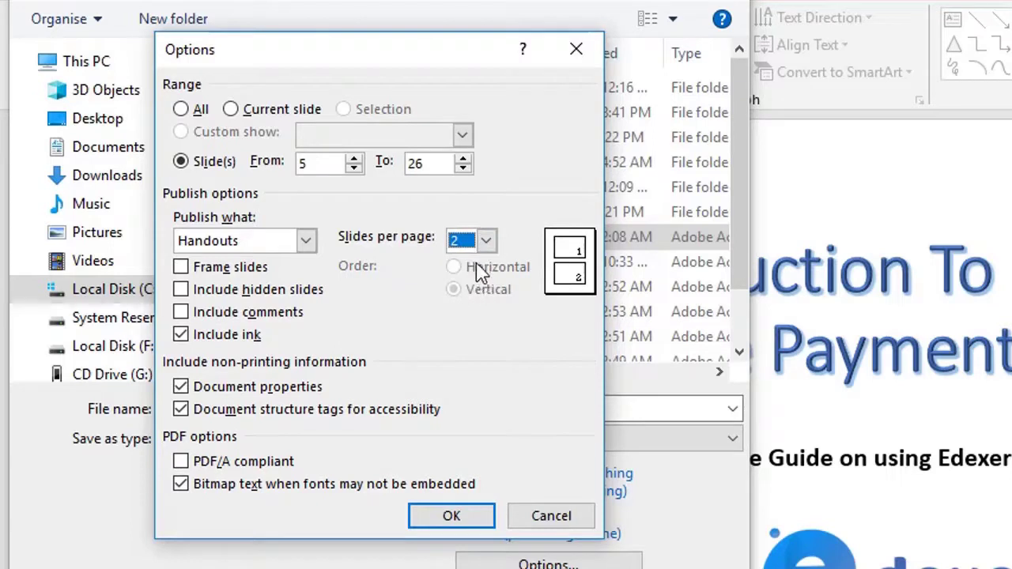
click(486, 240)
click(470, 333)
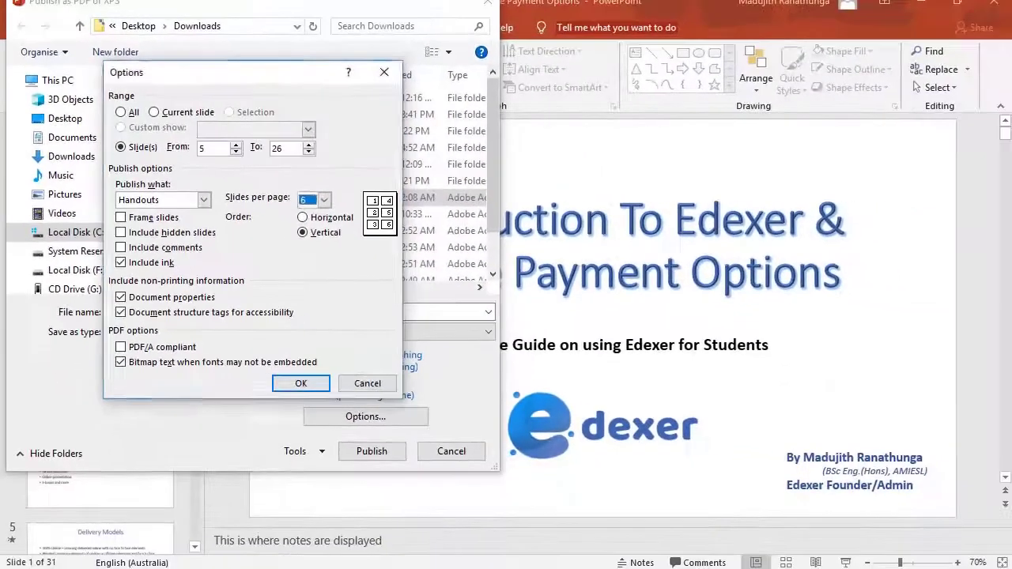
Switch to Acrobat Reader and examine how slides are laid out in the sample handouts PDF
click(679, 567)
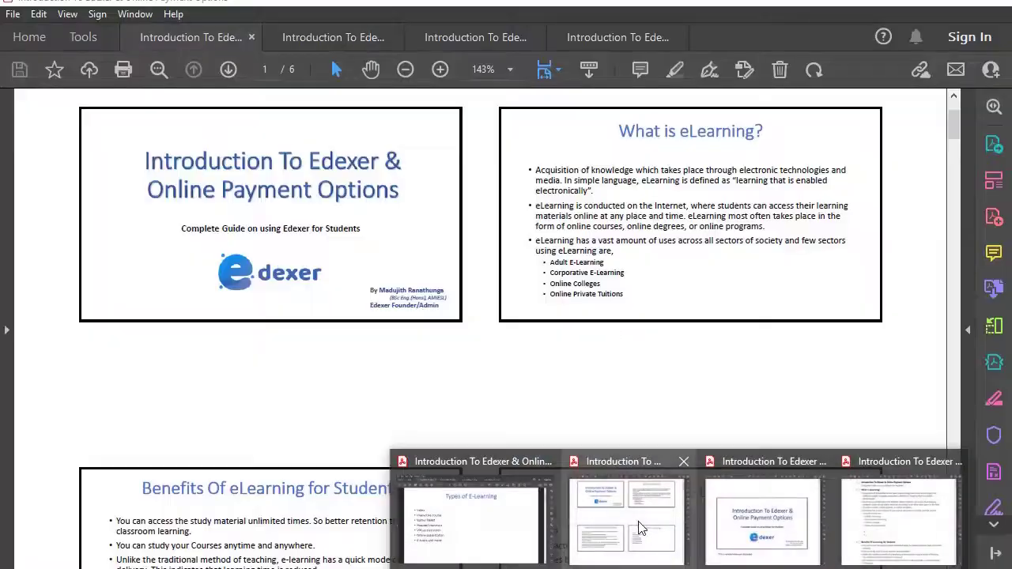
click(641, 527)
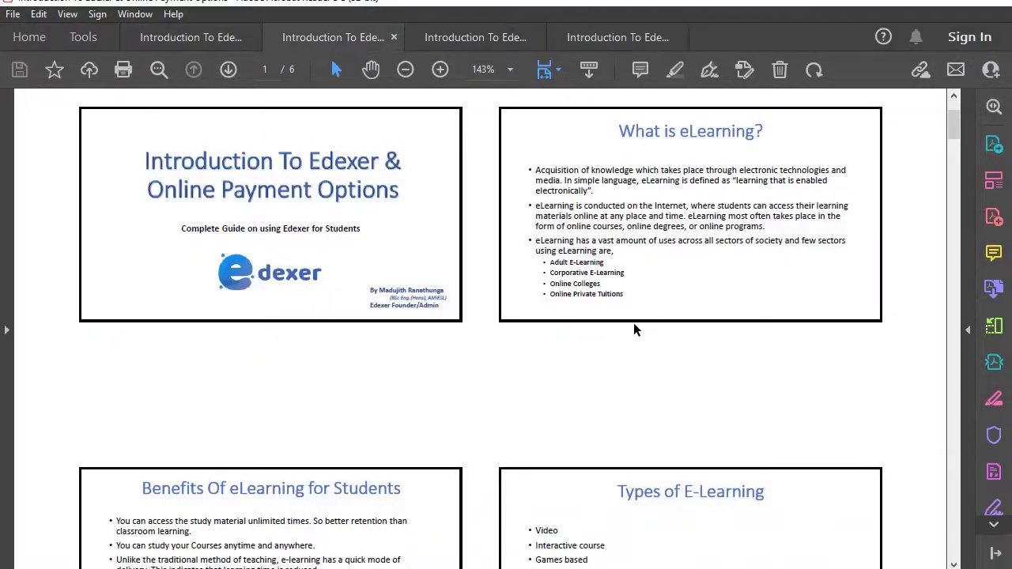
scroll(649, 347, down, 5)
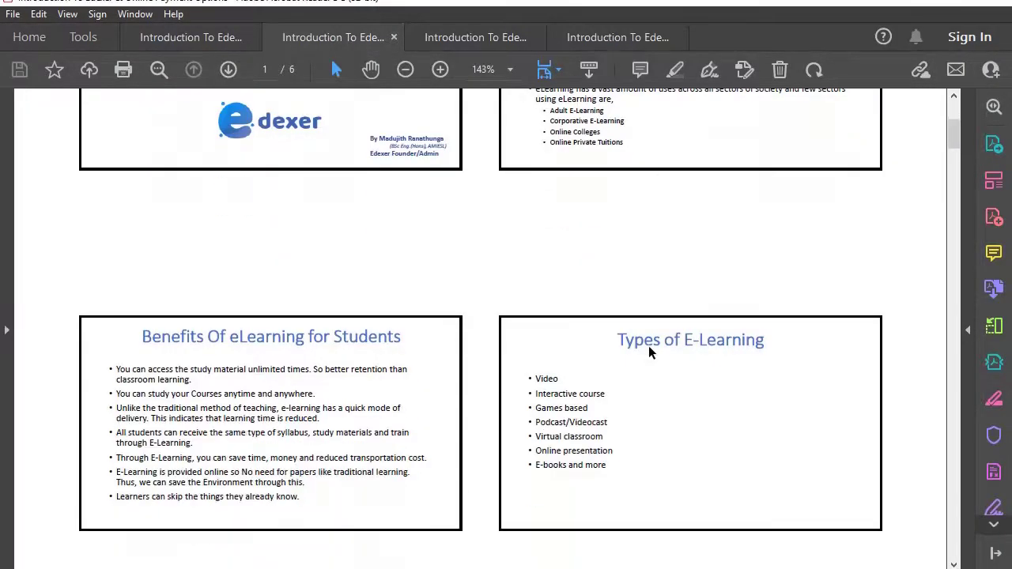
scroll(650, 346, down, 2)
scroll(649, 346, down, 2)
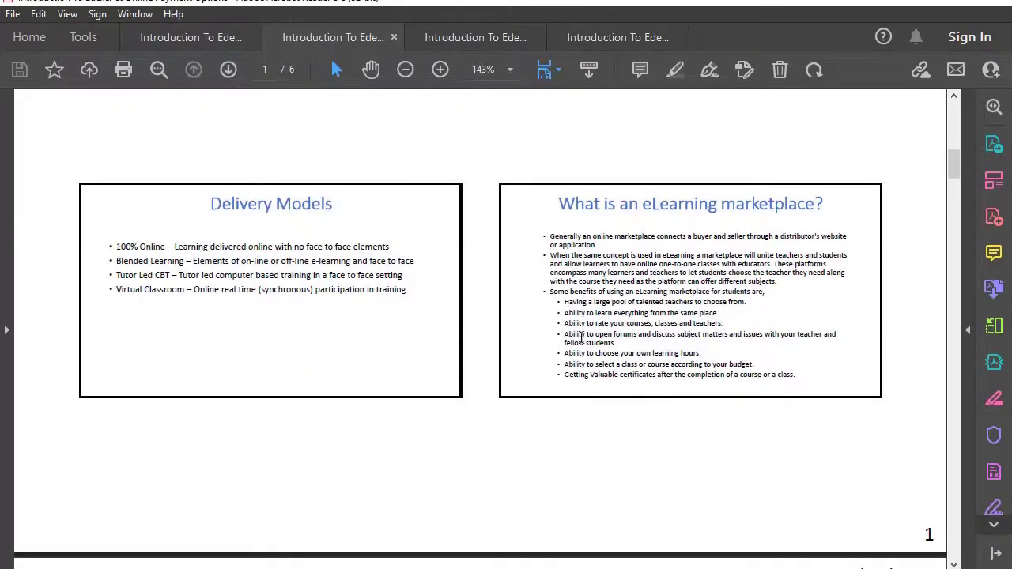
scroll(585, 334, down, 2)
scroll(808, 278, up, 10)
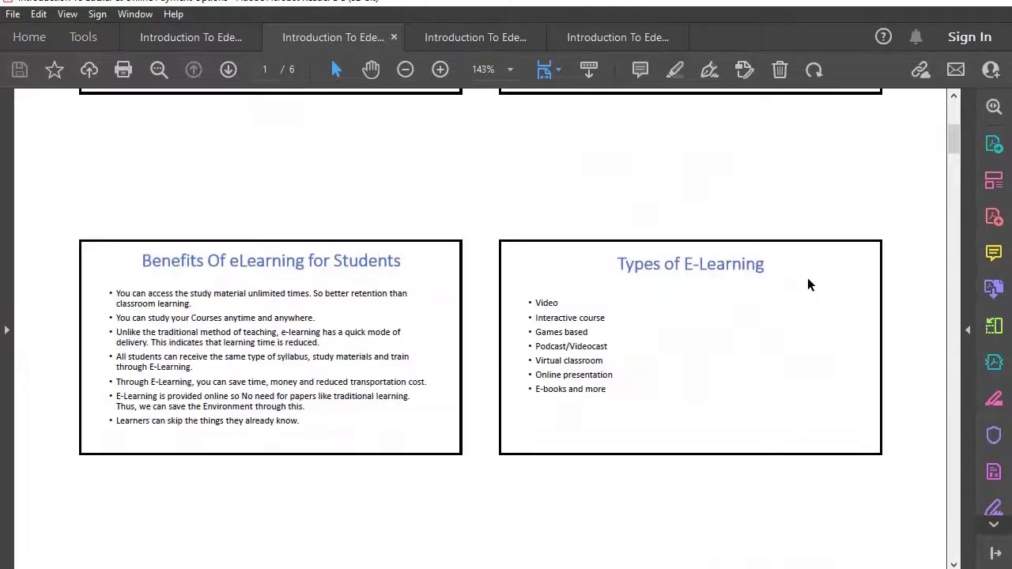
scroll(807, 278, down, 8)
scroll(807, 278, down, 2)
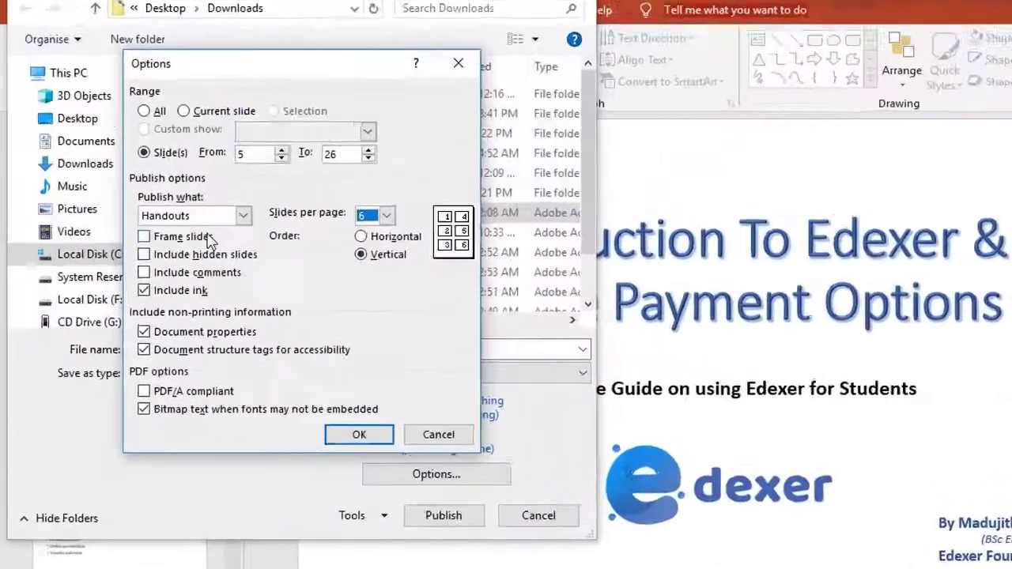
Set the export to publish notes pages and review the sample notes-pages PDF in Acrobat Reader
click(190, 208)
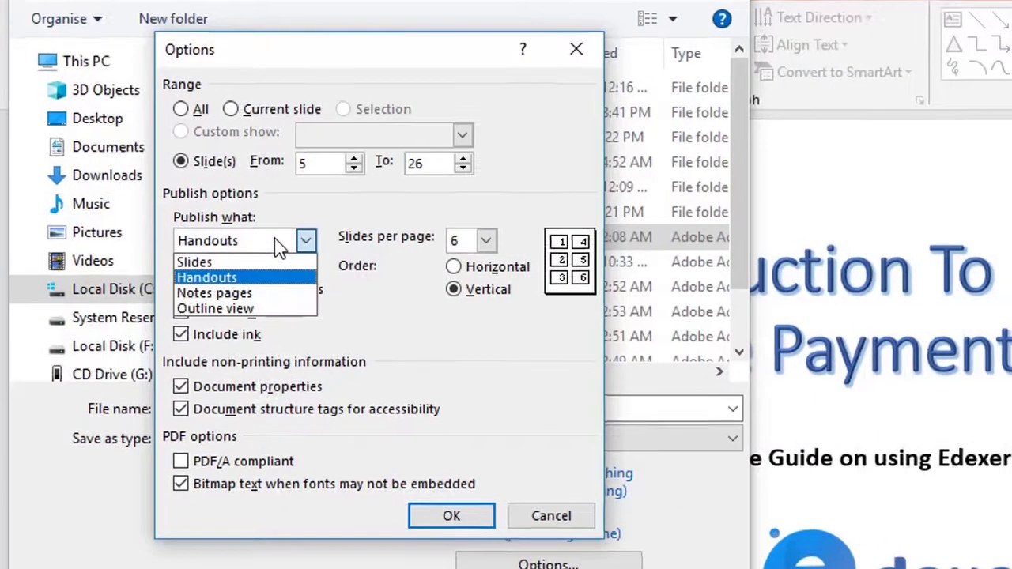
click(239, 293)
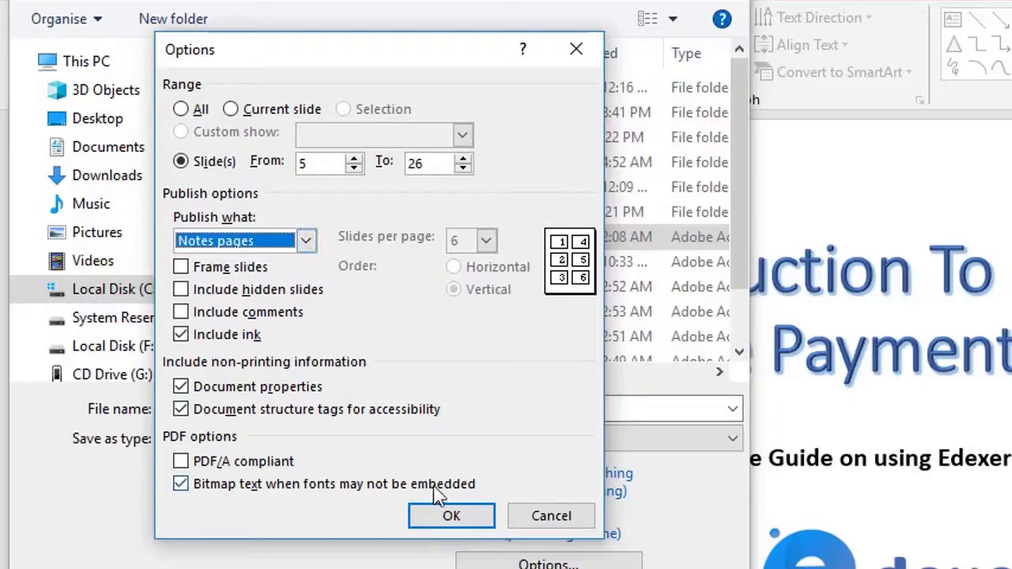
mouse_move(847, 562)
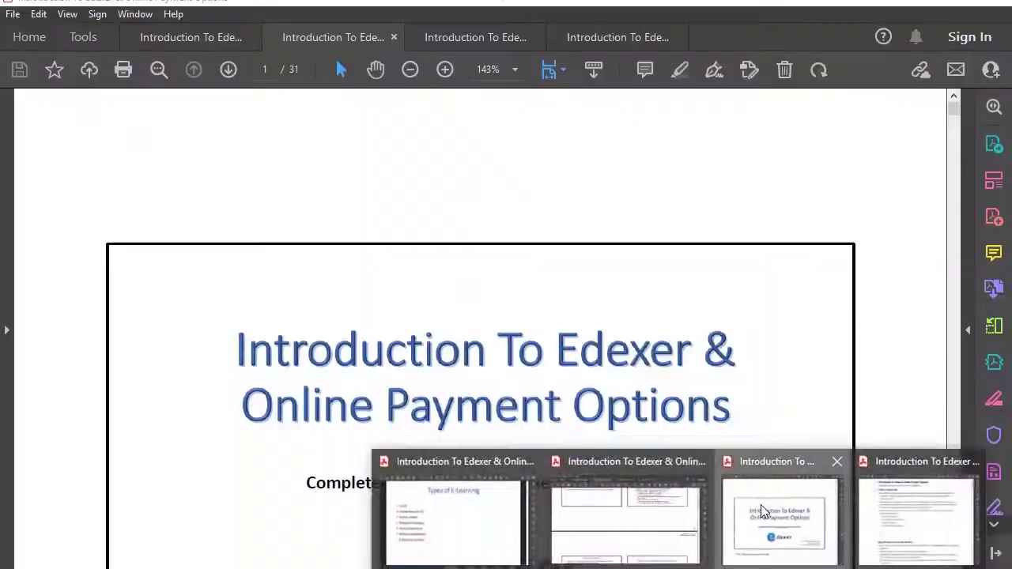
click(764, 513)
scroll(372, 366, down, 5)
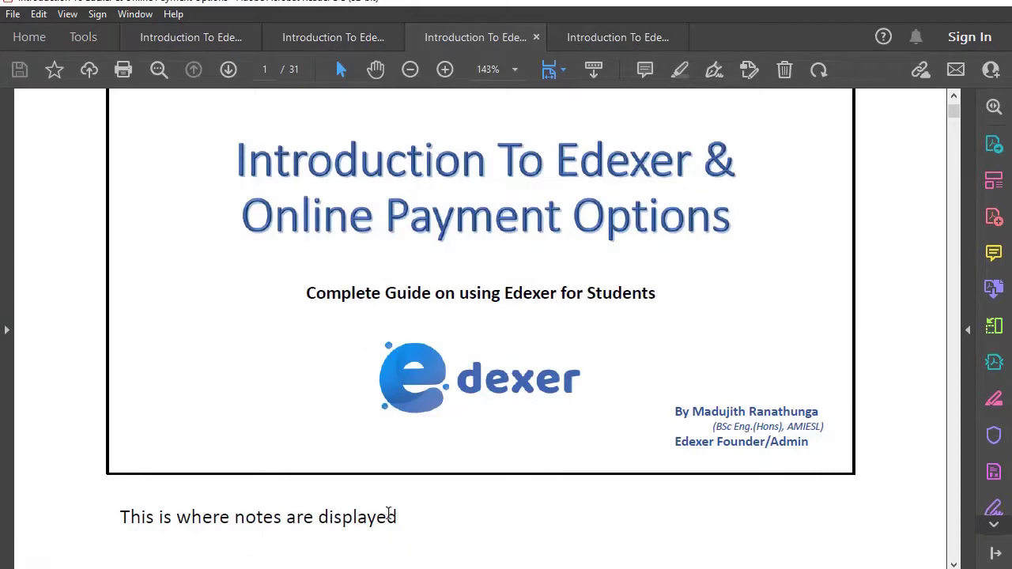
scroll(482, 380, down, 20)
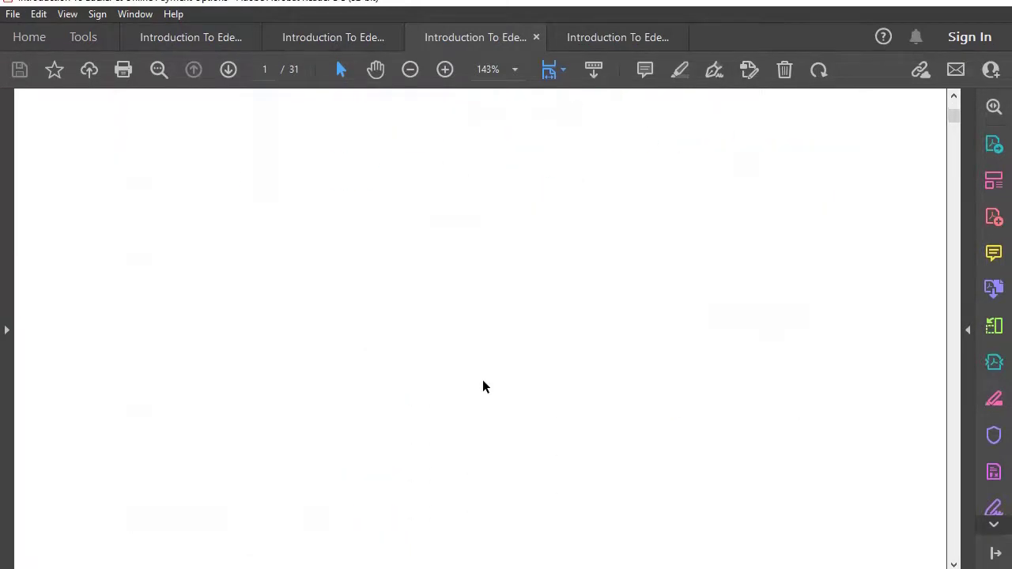
scroll(482, 379, down, 10)
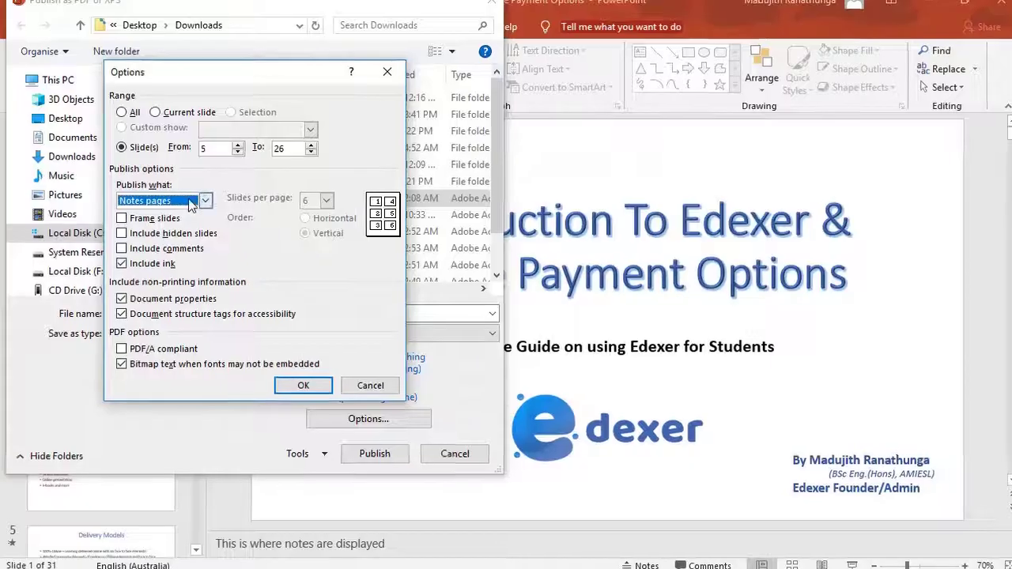
Set the export to publish the outline view and review the sample outline PDF in Acrobat Reader
click(206, 201)
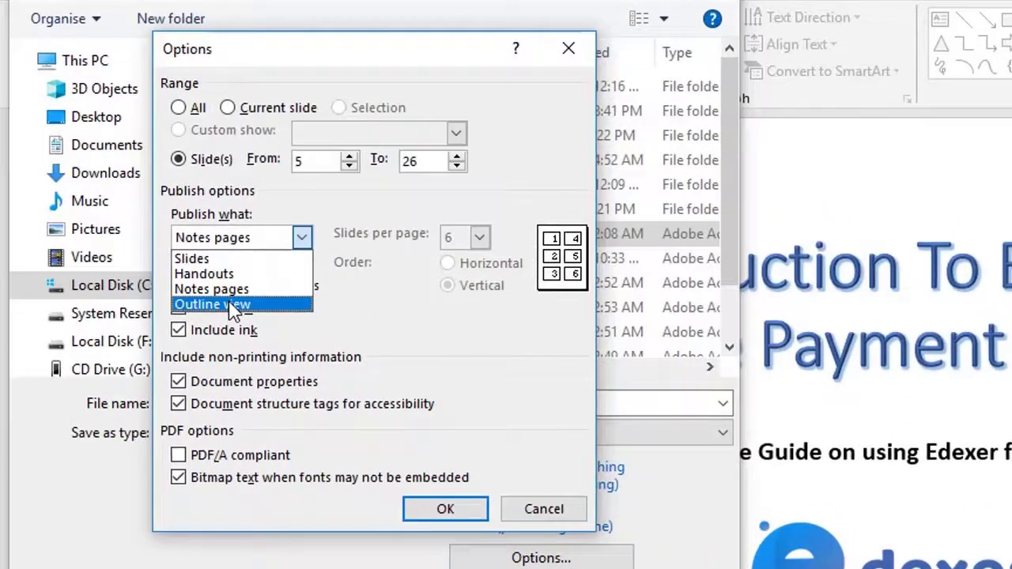
click(235, 311)
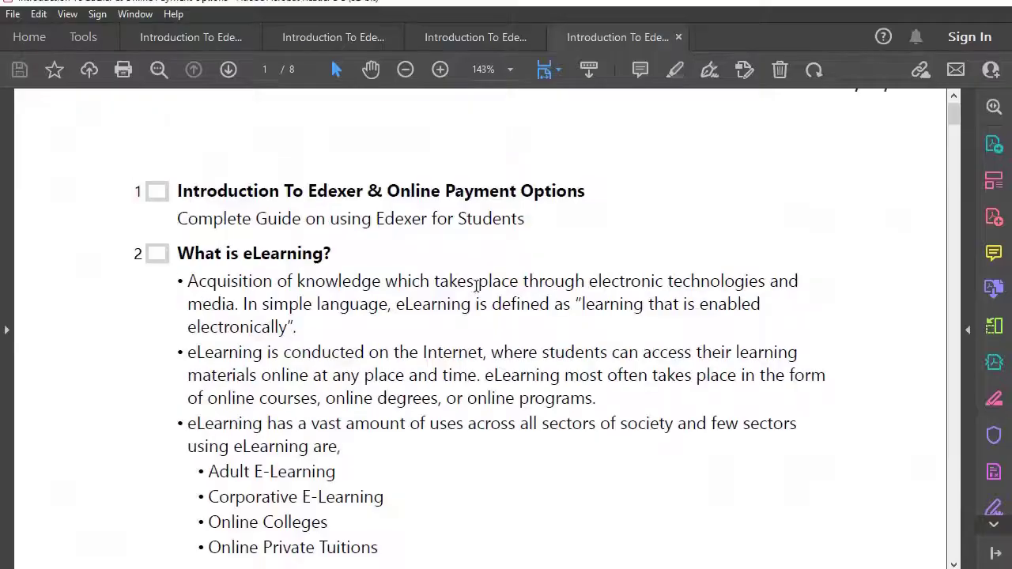
scroll(602, 310, down, 8)
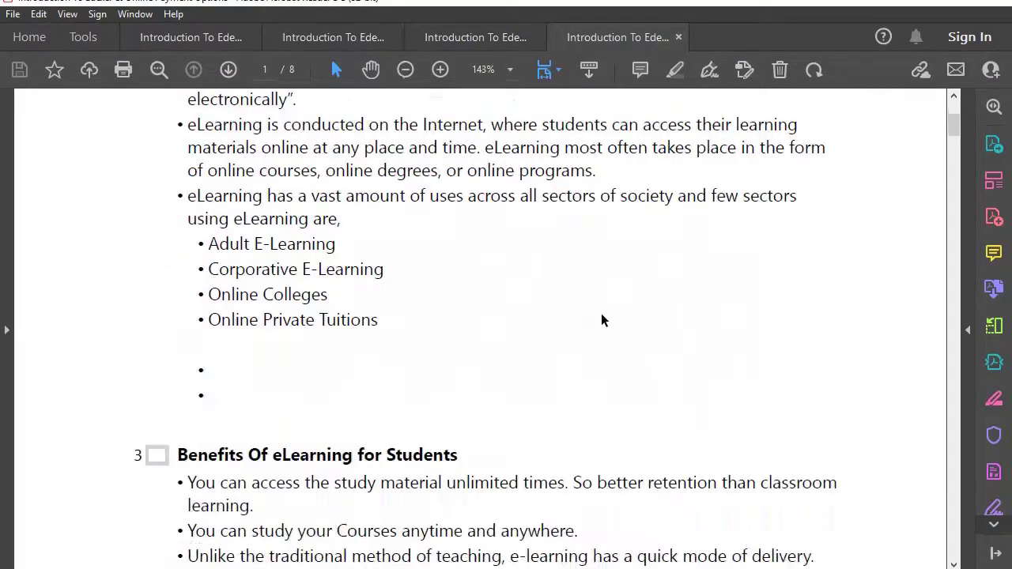
scroll(601, 310, down, 10)
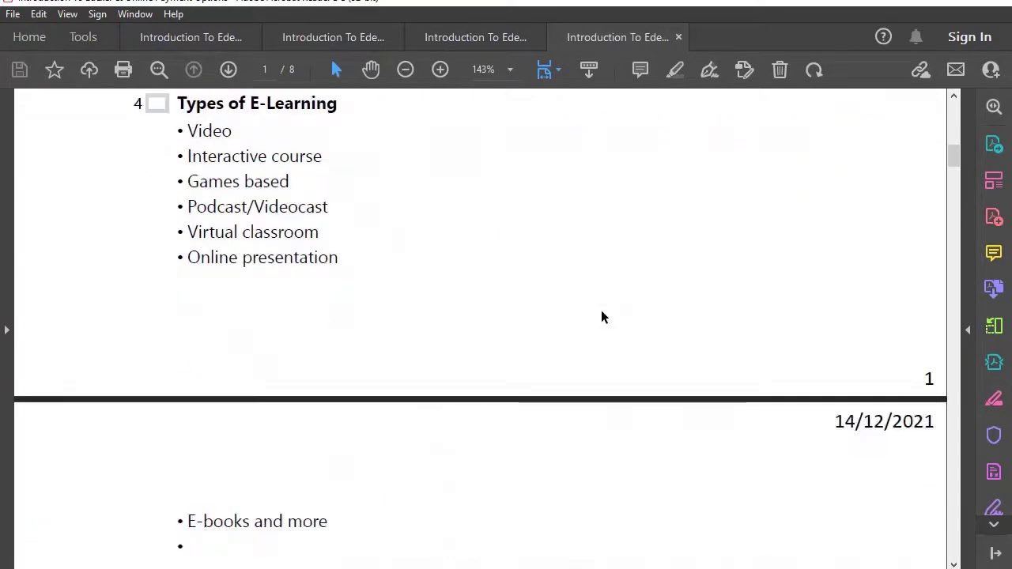
scroll(597, 316, down, 3)
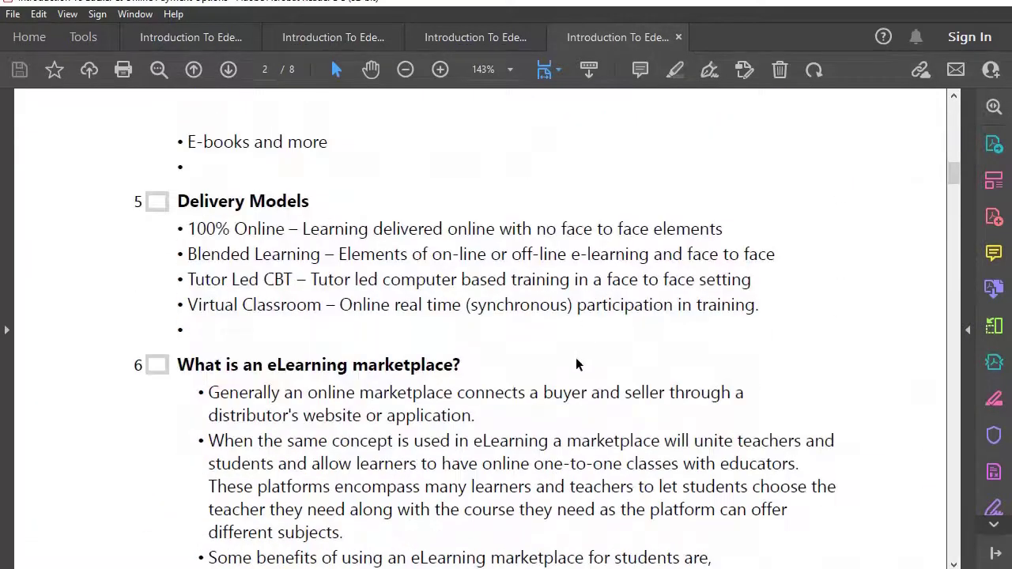
scroll(577, 364, up, 15)
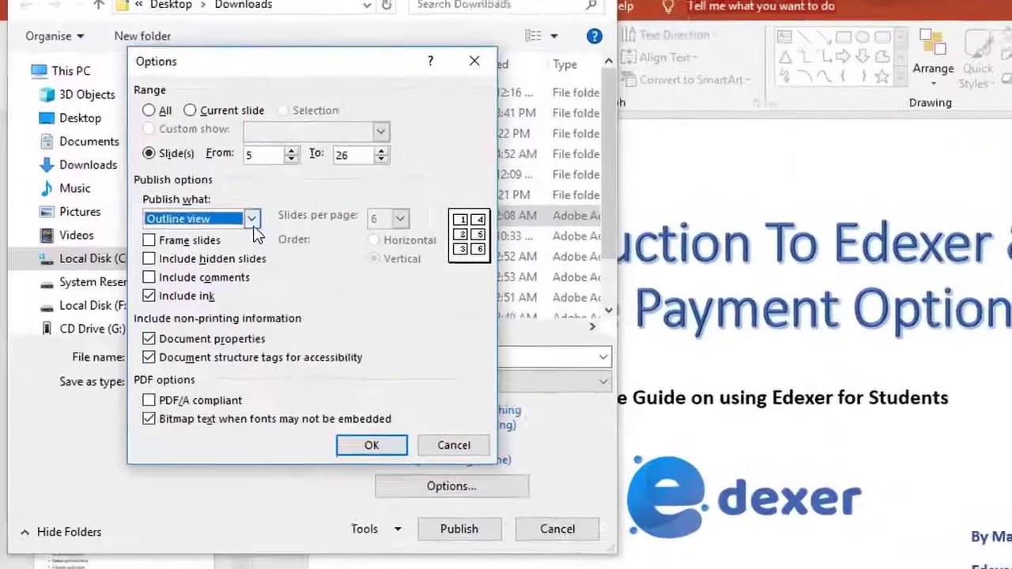
Try the frame slides, hidden slides, comments and ink options for the outline view PDF, then close the export options without applying them
click(300, 239)
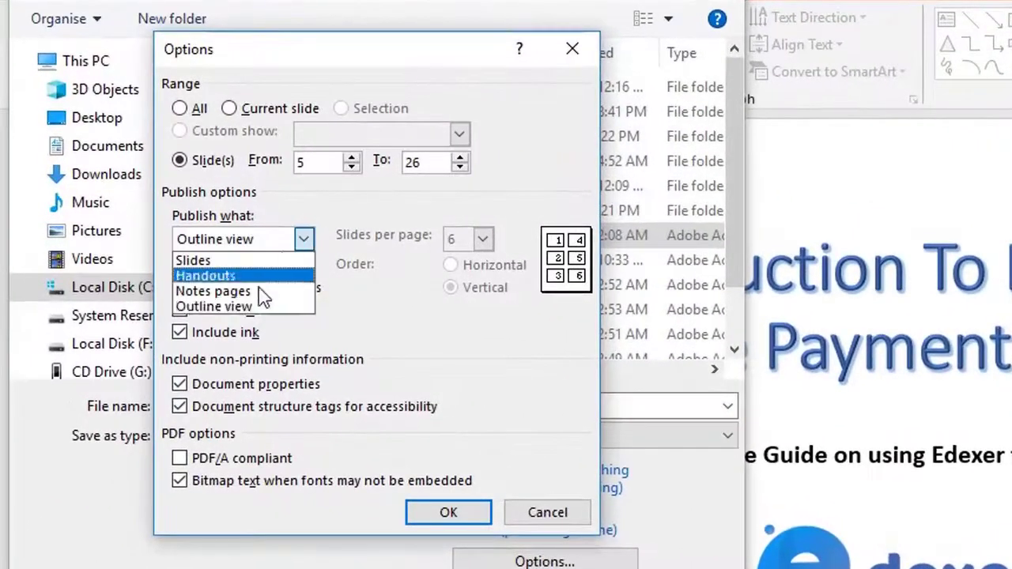
click(403, 301)
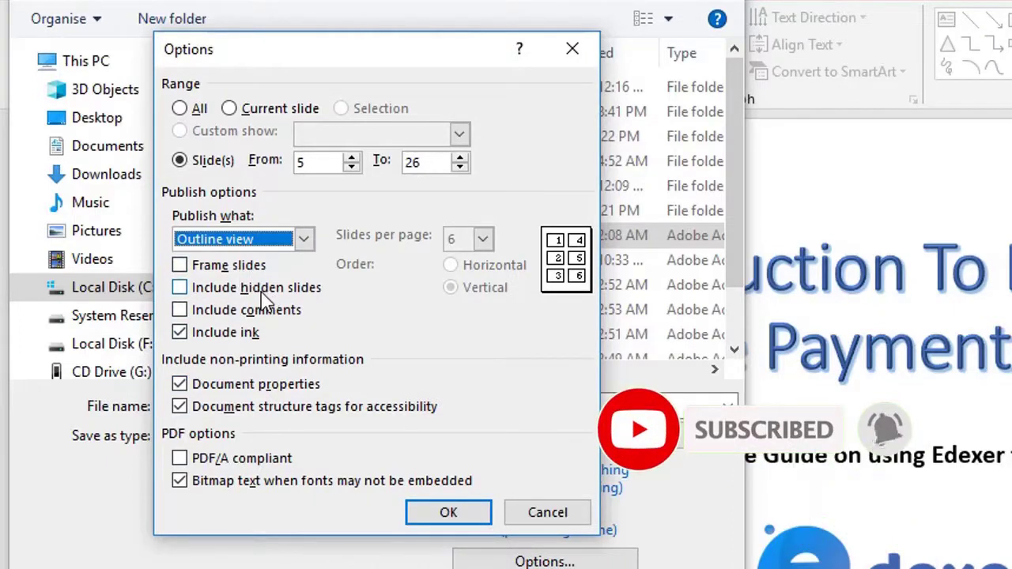
click(202, 288)
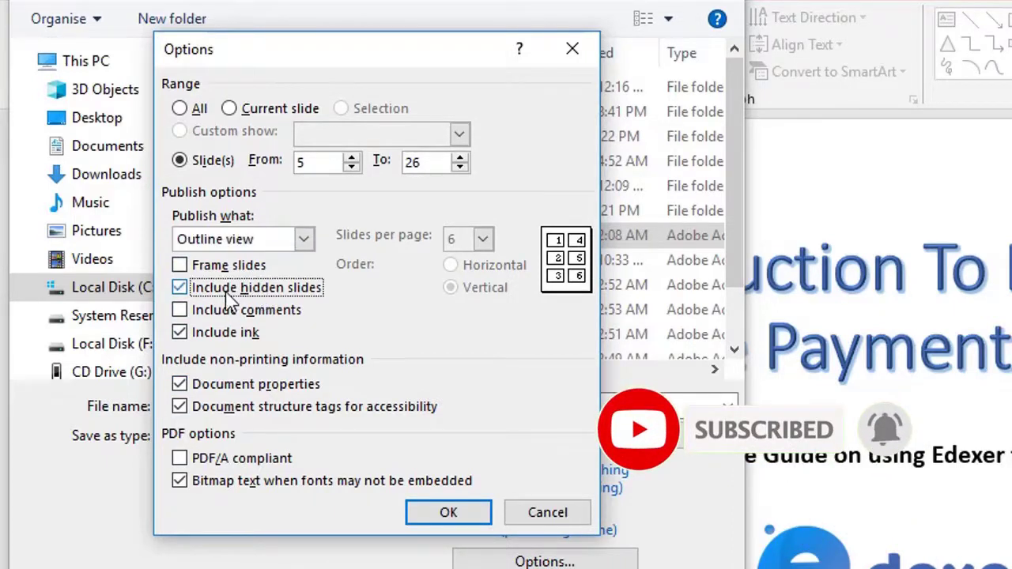
click(182, 265)
click(181, 288)
click(180, 310)
click(181, 332)
click(181, 288)
click(180, 310)
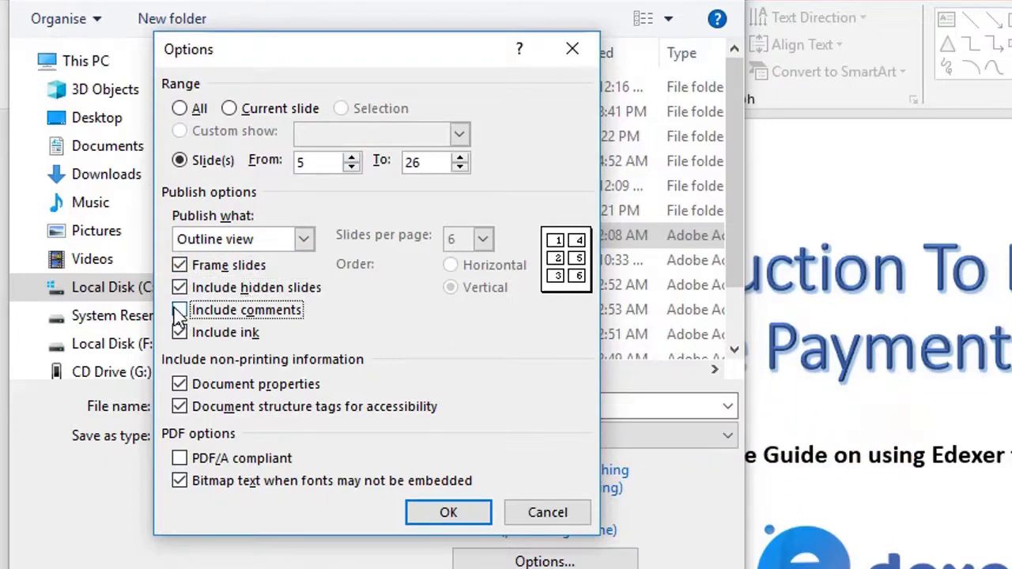
click(180, 288)
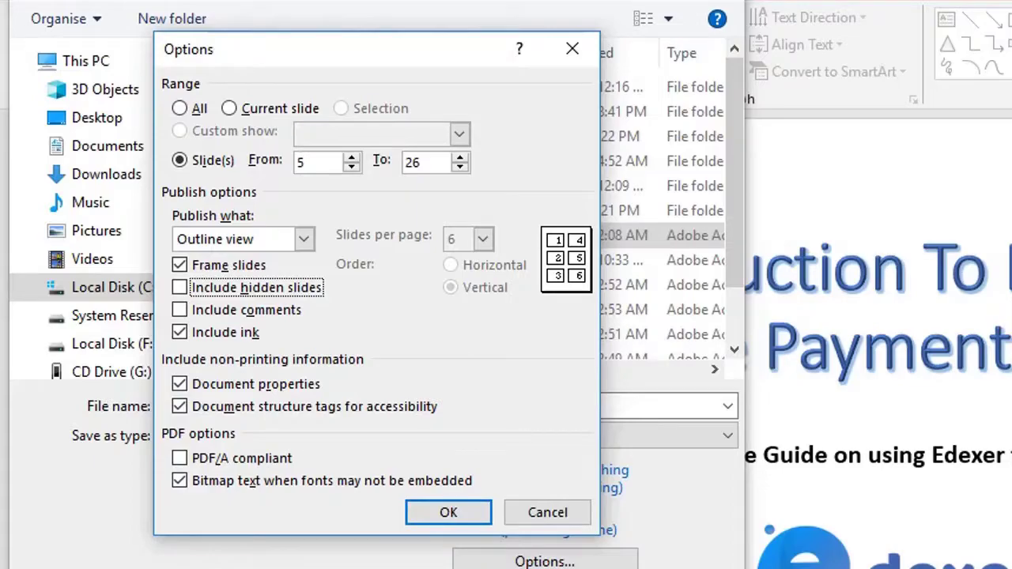
click(574, 45)
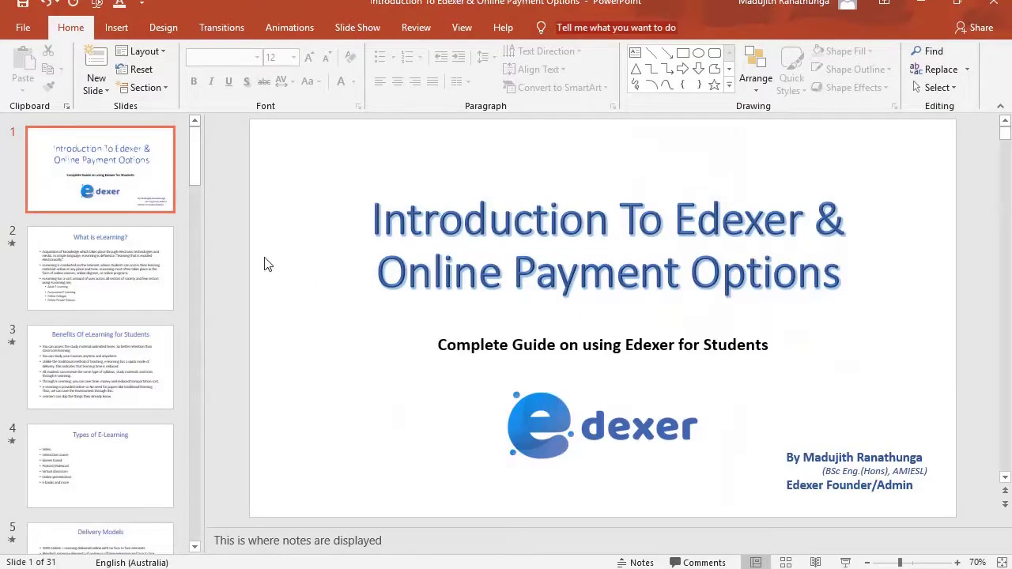
Open the presentation's print settings and choose Microsoft Print to PDF as the printer
click(24, 27)
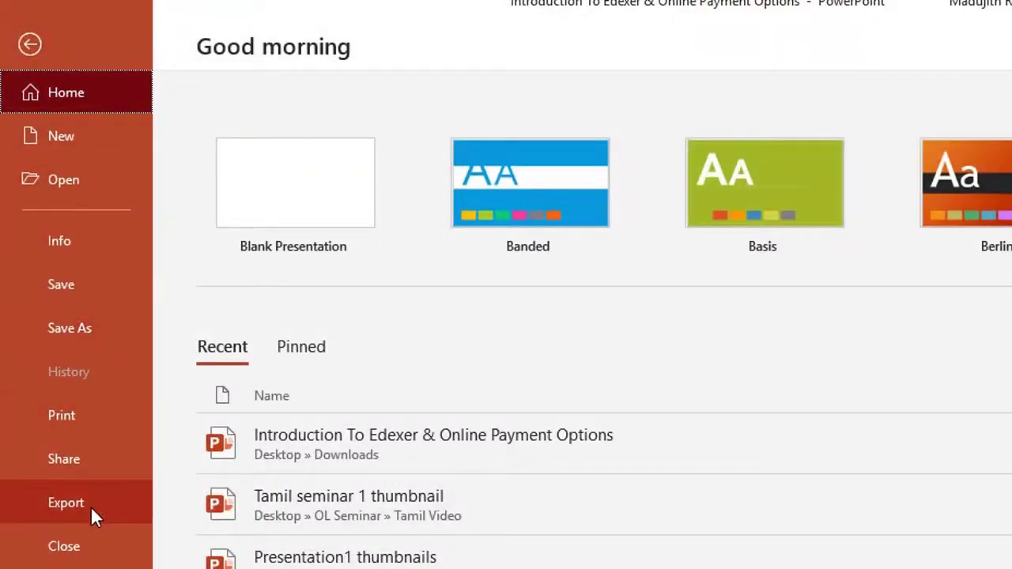
click(69, 417)
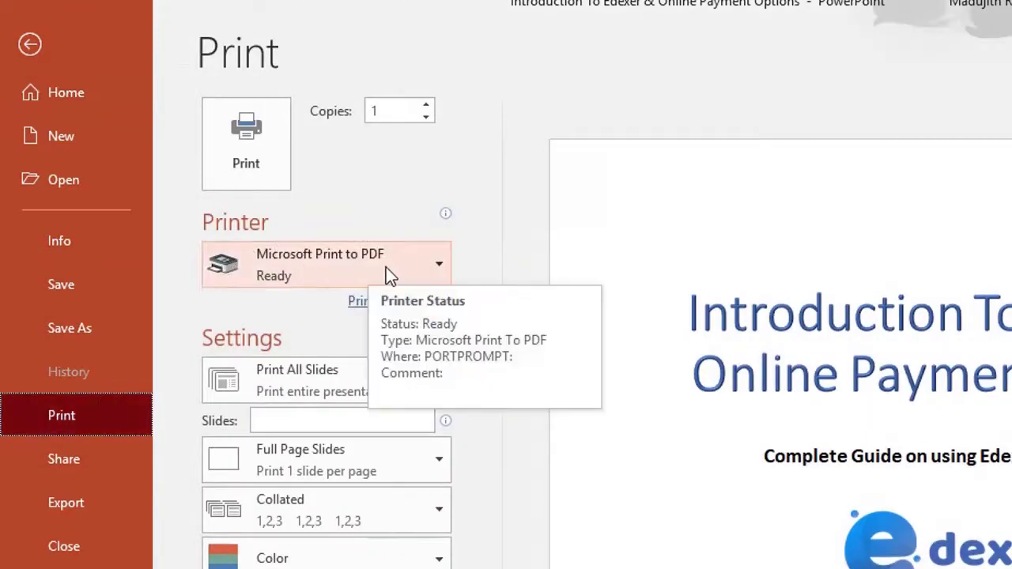
click(433, 271)
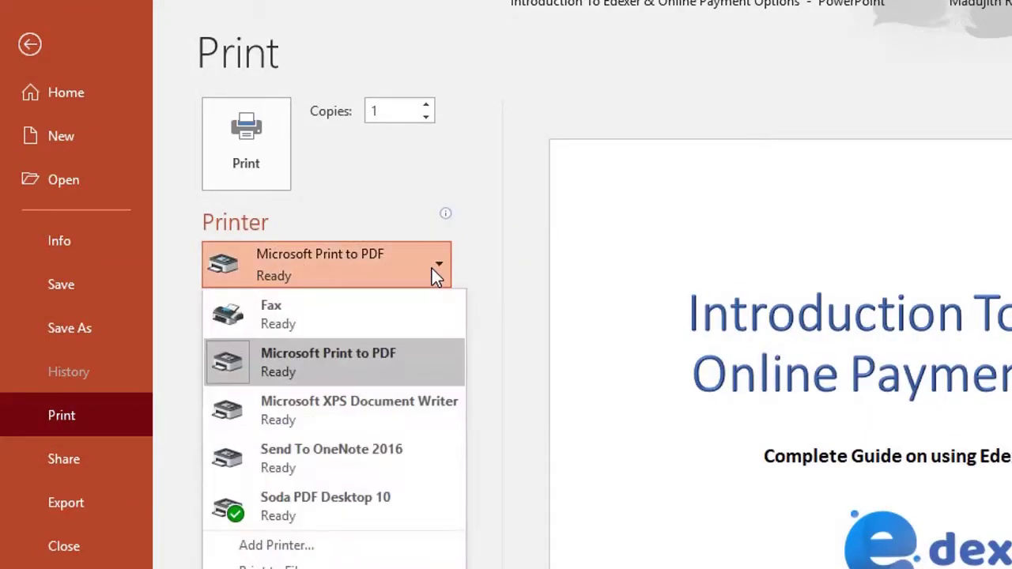
click(354, 366)
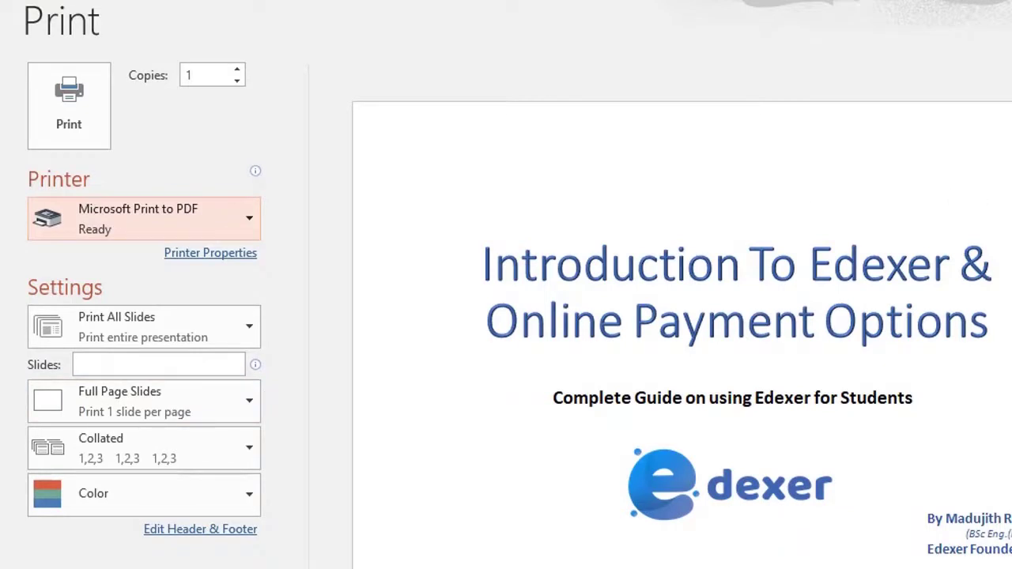
Preview the Notes Pages and Outline print layouts, and set the layout to 6 Slides Vertical handouts
click(256, 407)
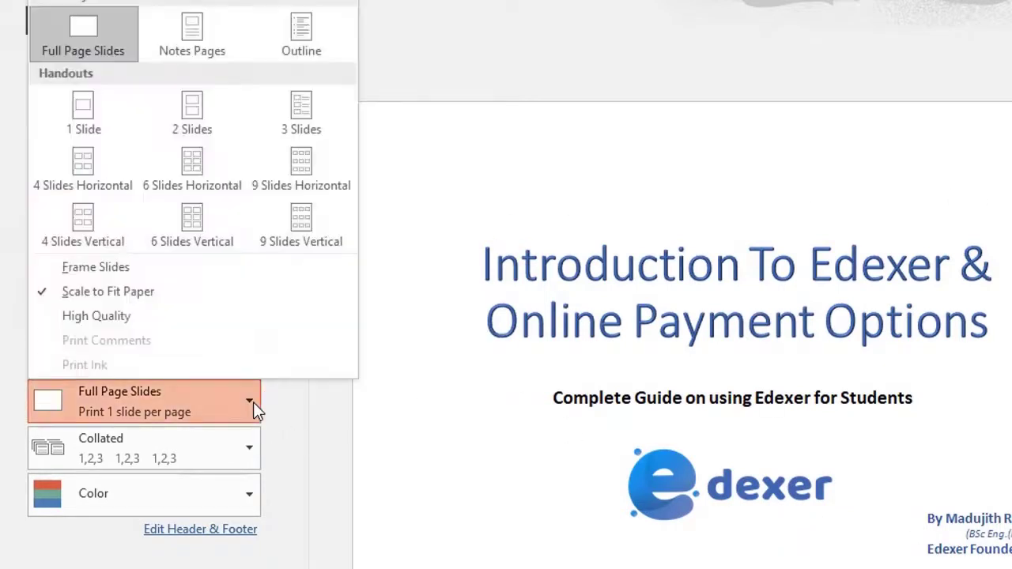
click(190, 28)
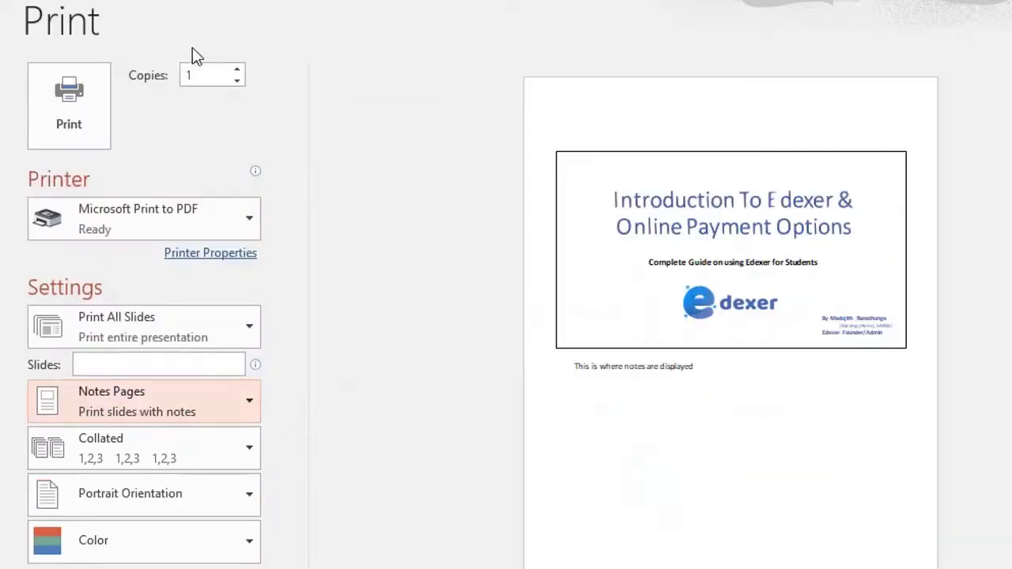
click(210, 393)
click(280, 38)
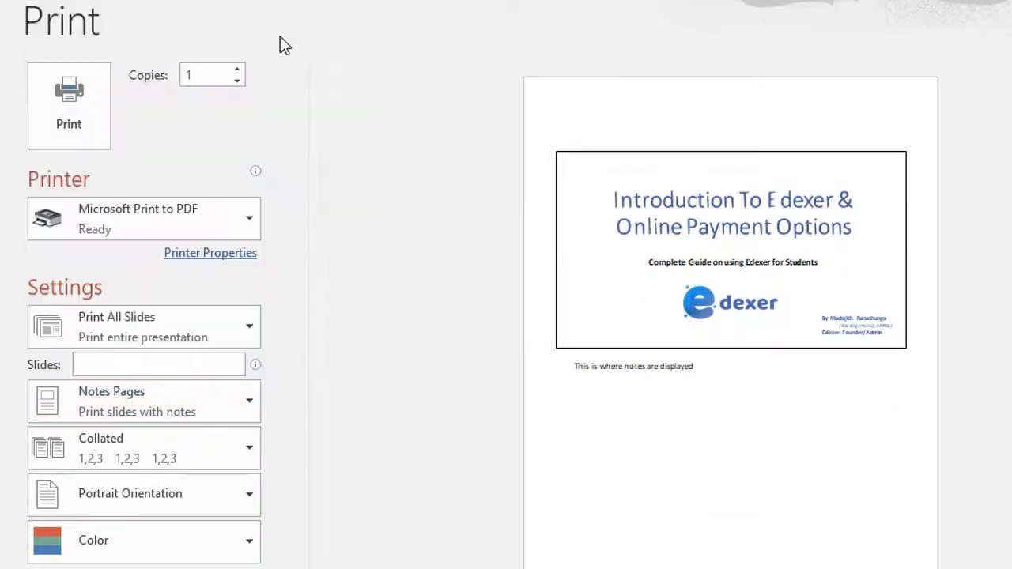
click(201, 404)
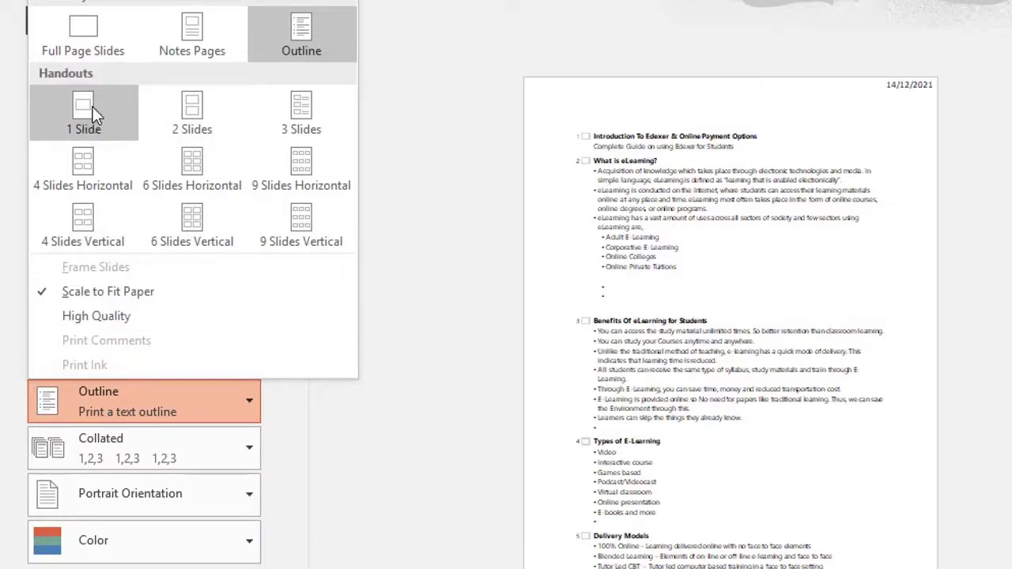
click(211, 214)
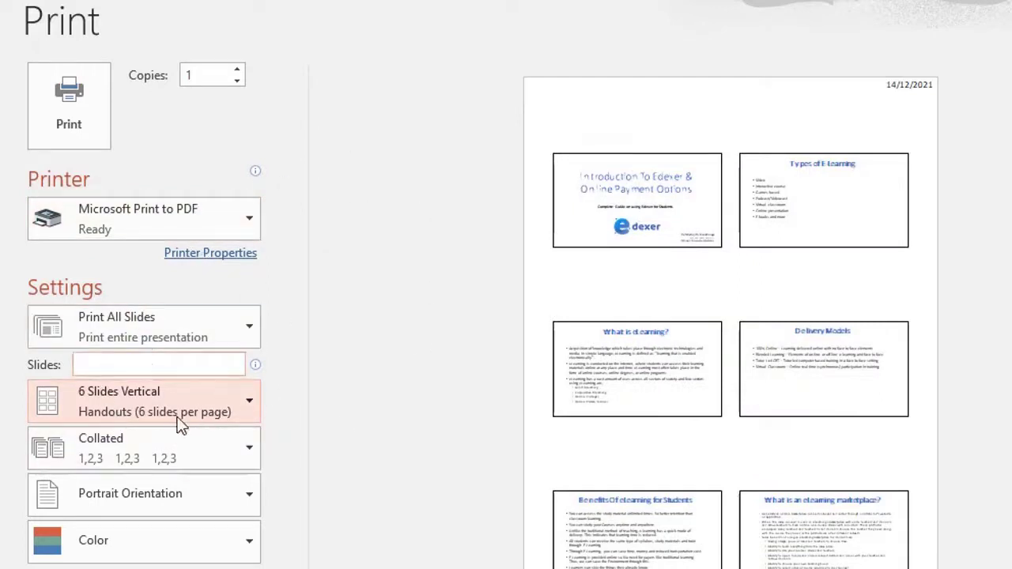
Start printing the handouts to PDF, browse to the Documents folder as the save location, and cancel the save
click(72, 120)
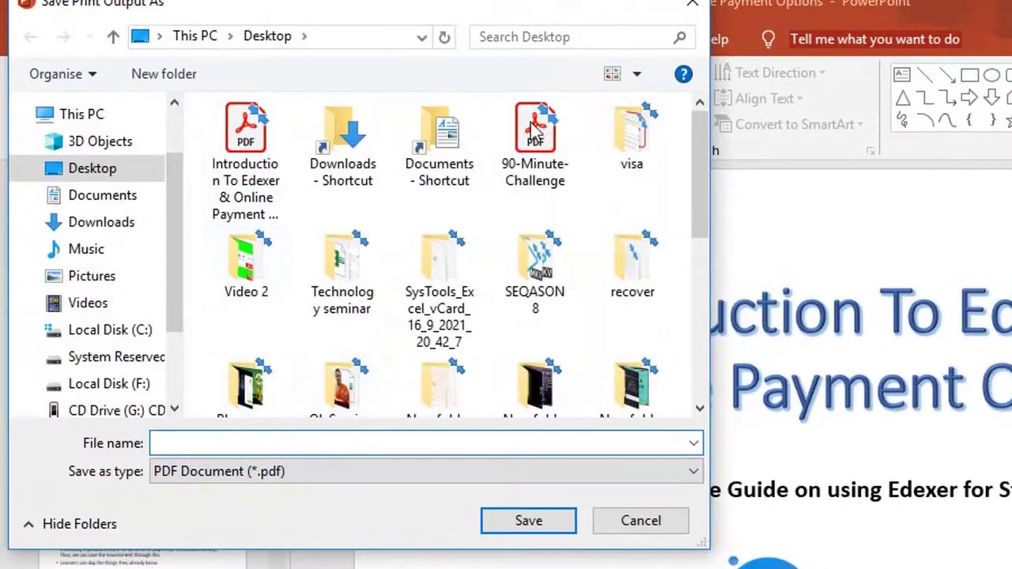
click(95, 204)
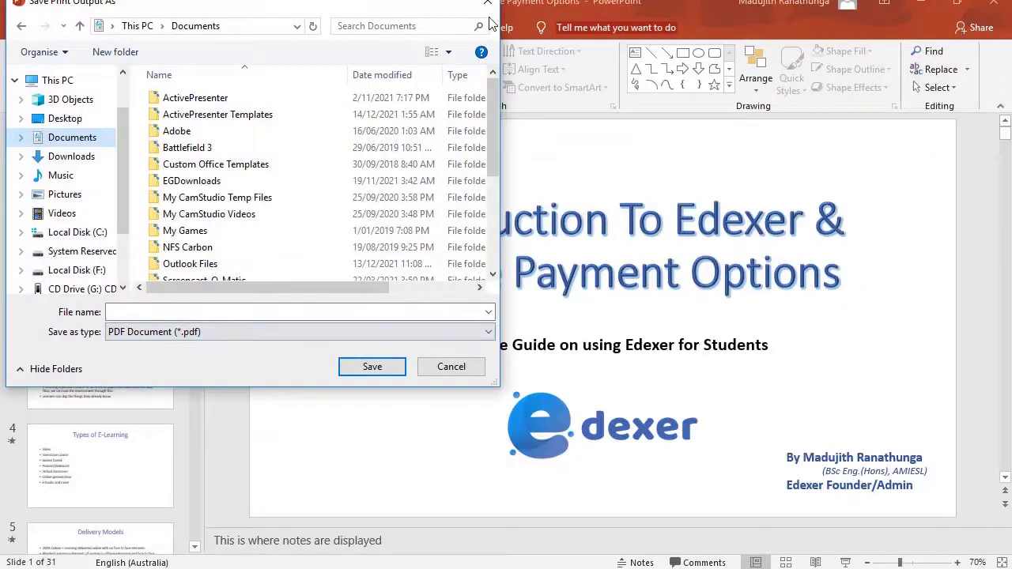
click(491, 9)
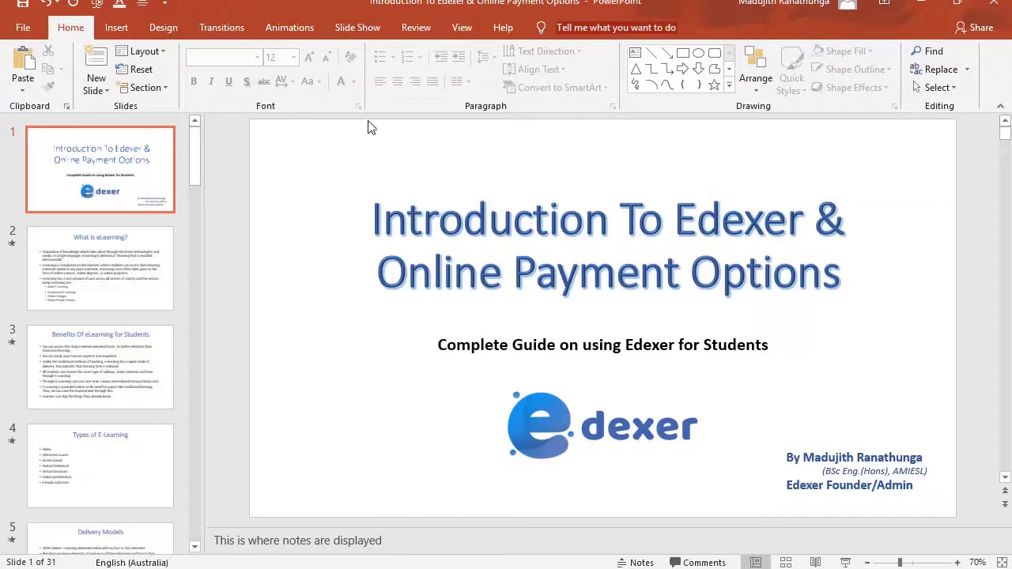
Show the Quick Access Toolbar below the ribbon and open its customization options
right_click(321, 100)
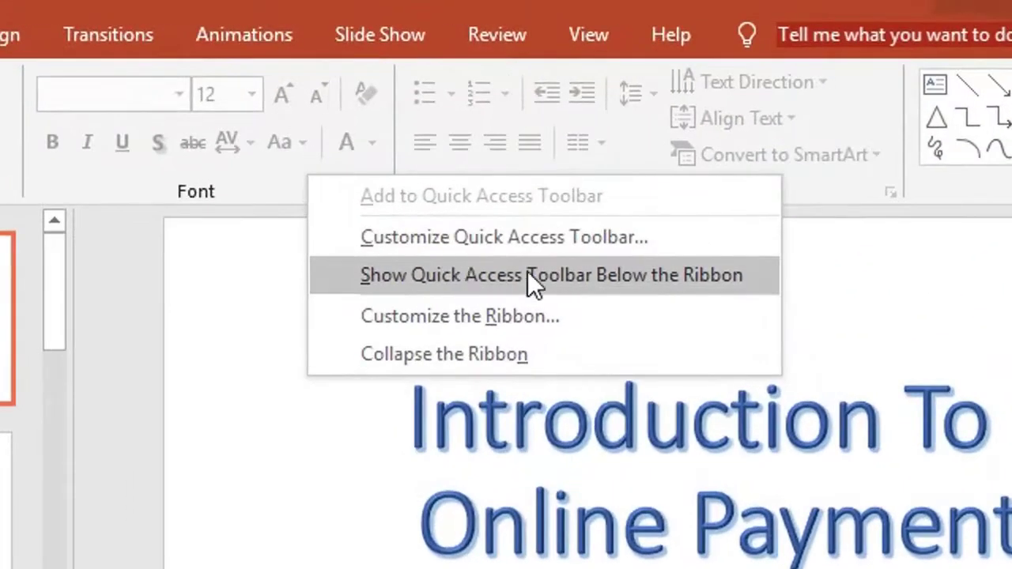
click(602, 274)
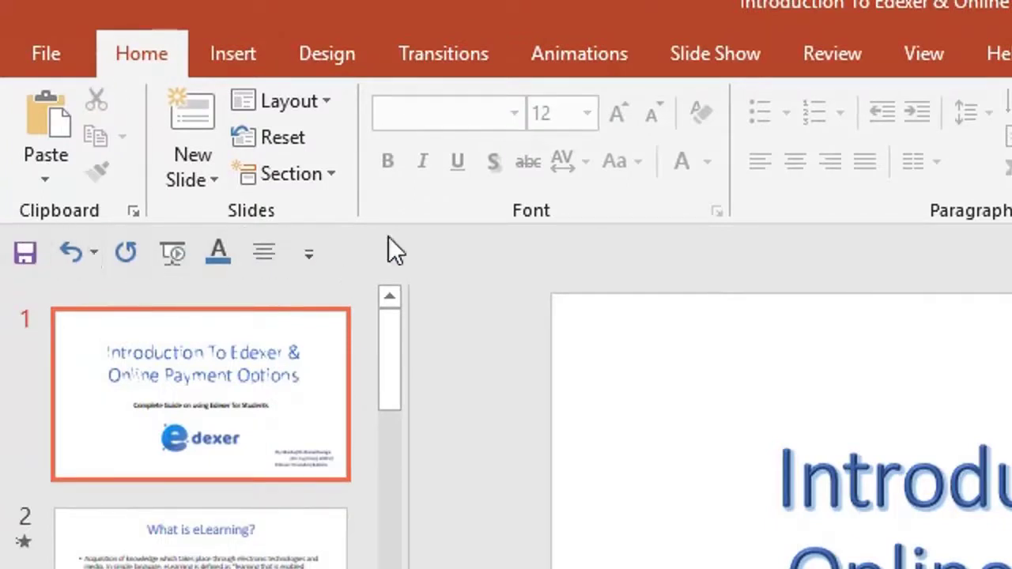
right_click(363, 242)
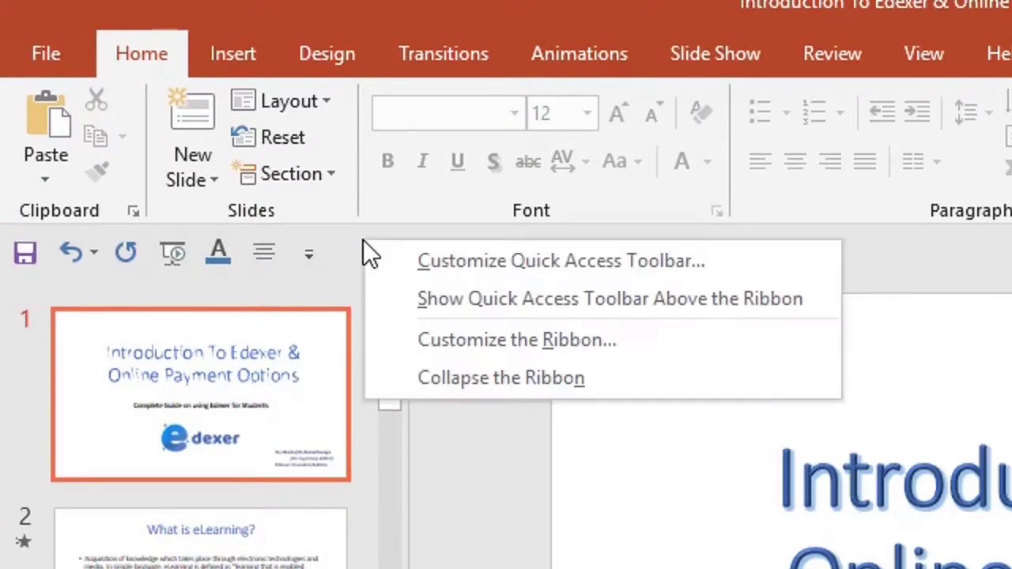
click(445, 264)
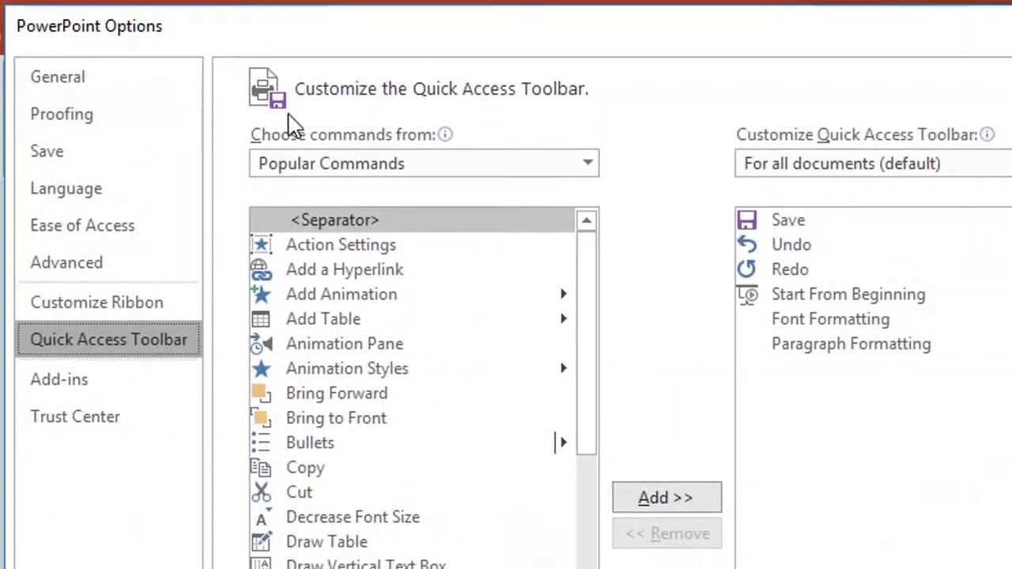
Add the E-mail as PDF Attachment command from All Commands to the Quick Access Toolbar and apply the change
click(566, 163)
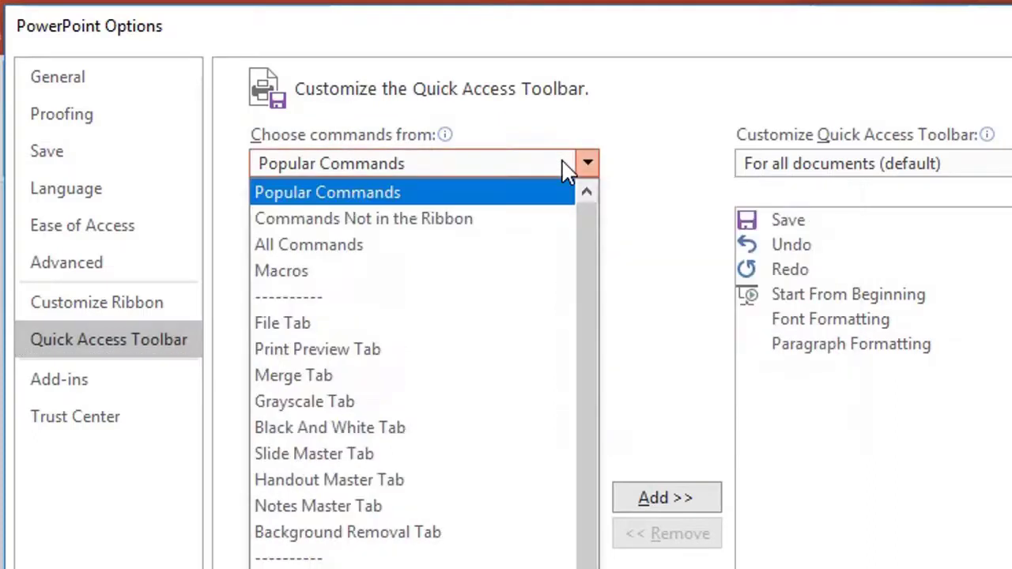
click(358, 238)
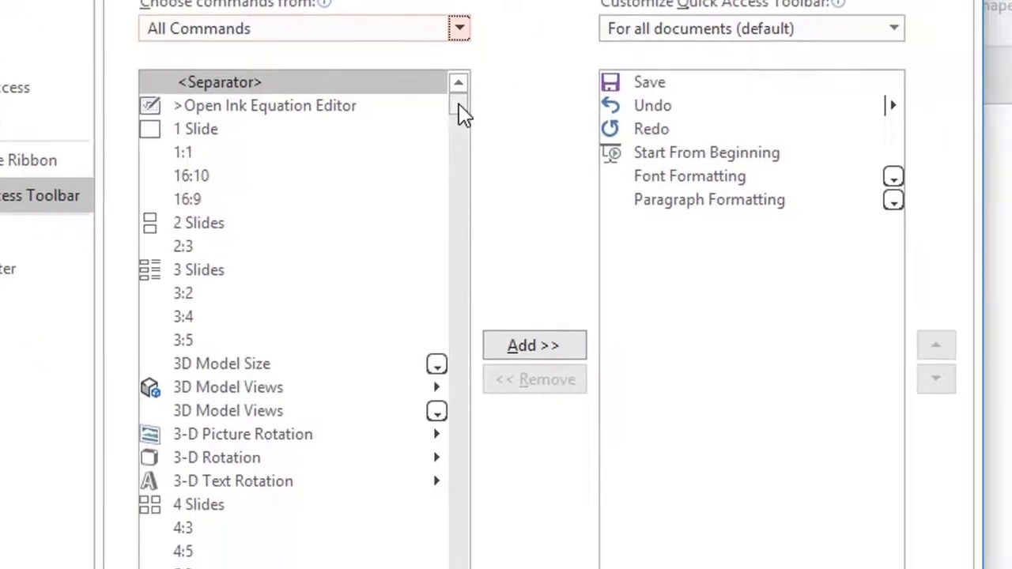
mouse_move(461, 114)
mouse_down()
mouse_move(461, 269)
mouse_move(454, 255)
mouse_move(454, 264)
mouse_up()
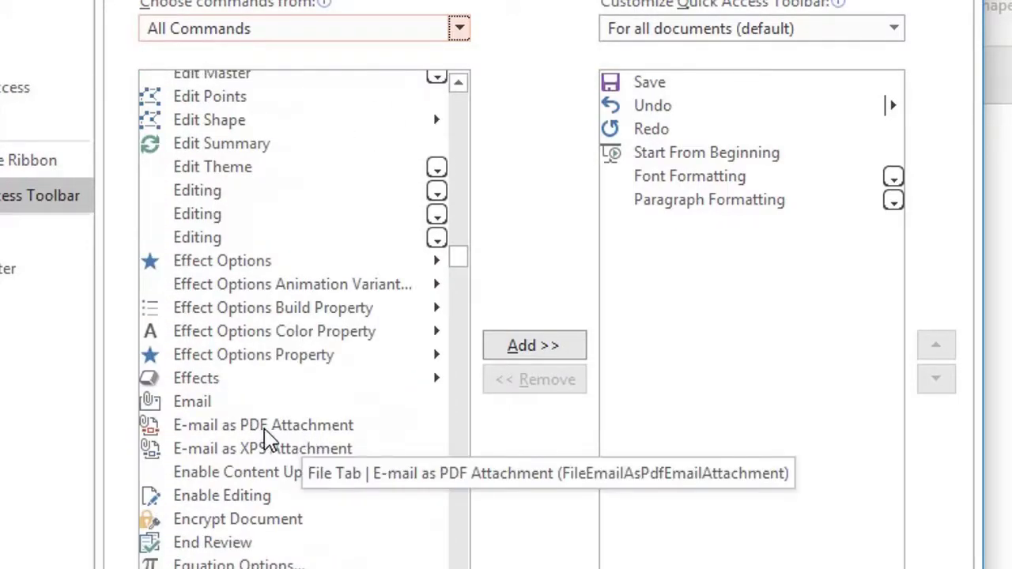
click(313, 429)
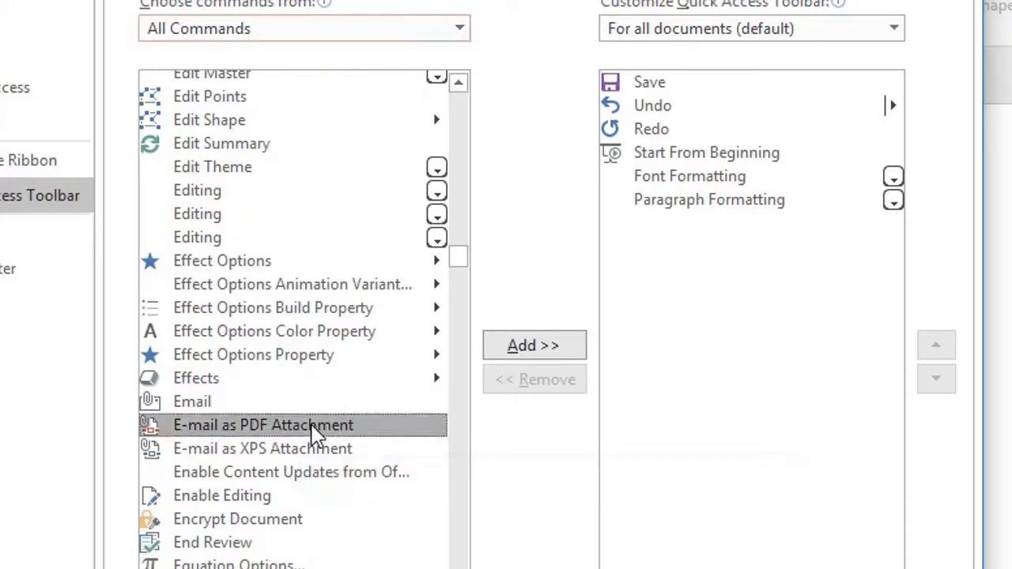
click(535, 351)
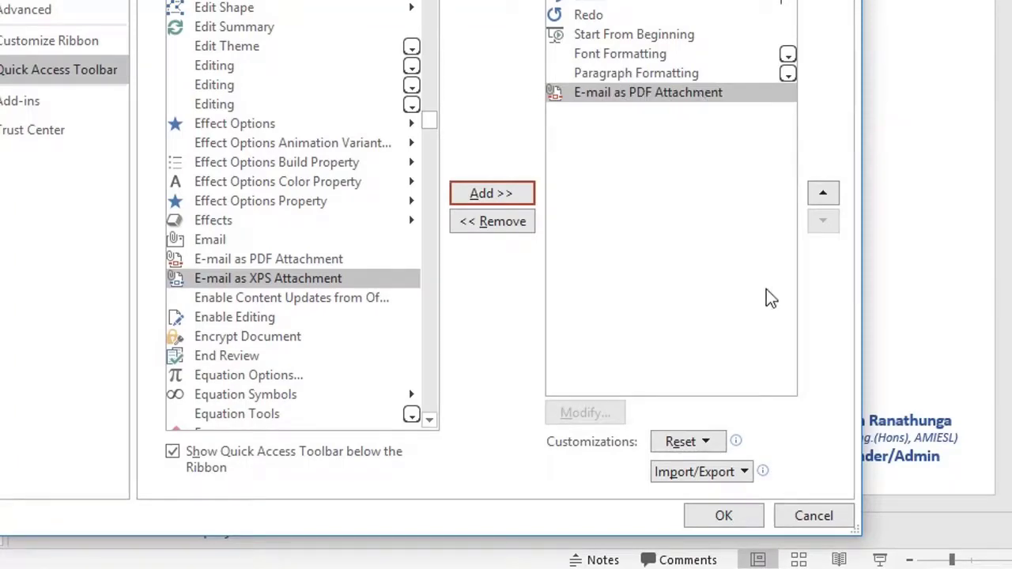
click(723, 518)
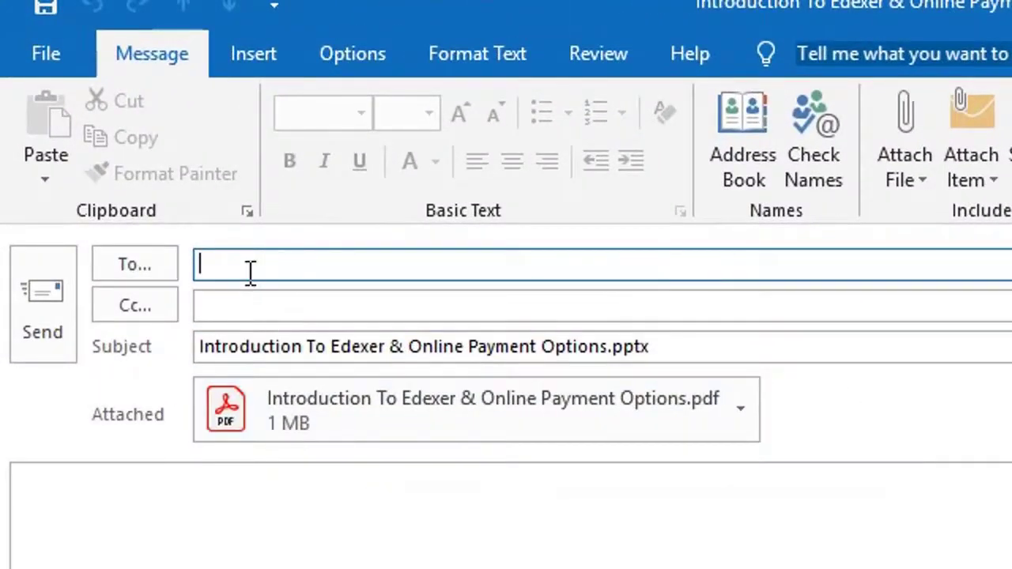
Place the cursor in the body of the new Outlook message that carries the presentation as a PDF attachment
click(110, 488)
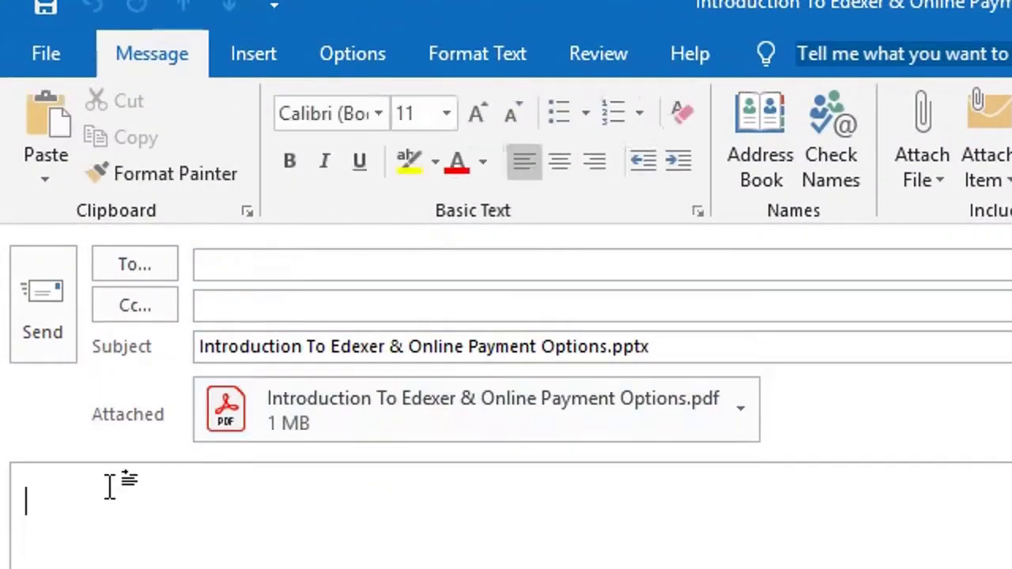